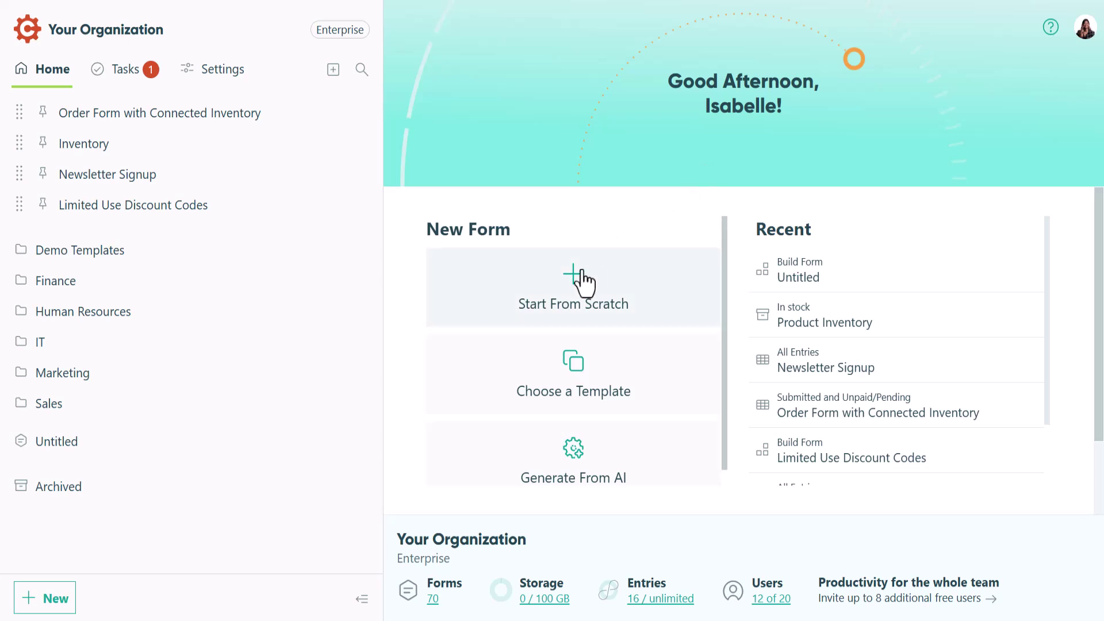
Create a blank form titled 'Quantity Limits' and bring up the Add Field list.
click(583, 282)
text(Quantity Limits)
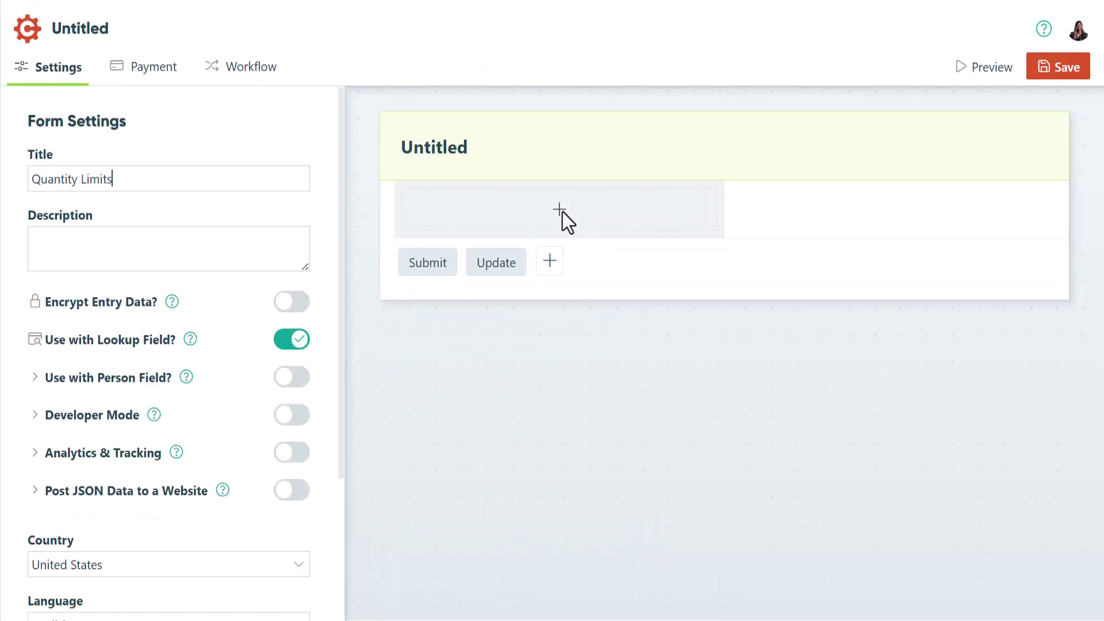
click(562, 212)
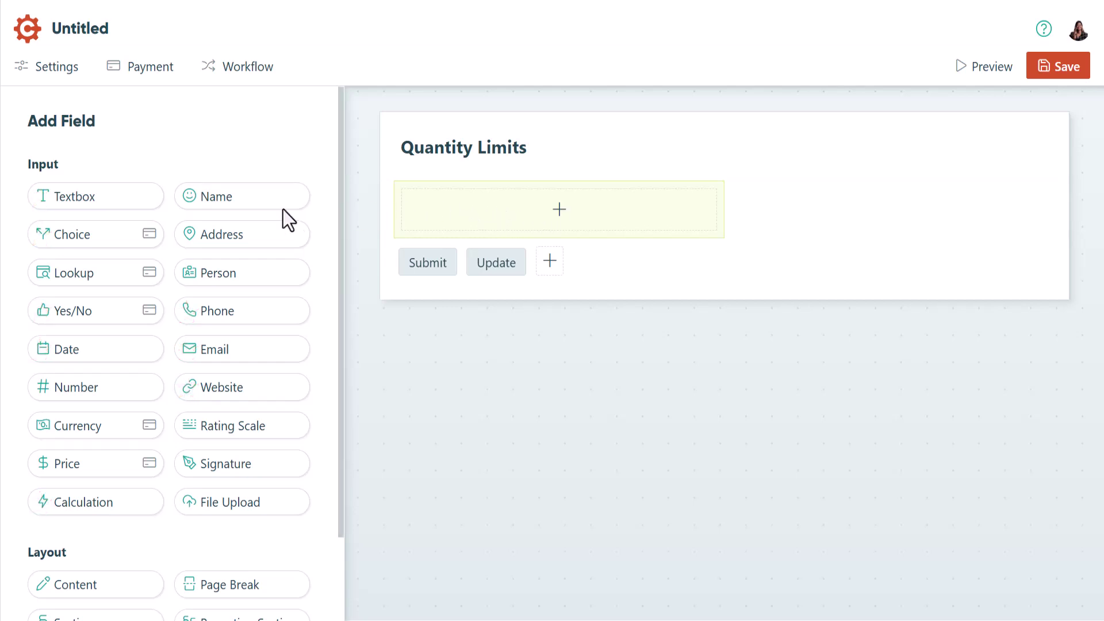
Add a drop-down Choice field that limits its two choices to quantities 7 and 8.
click(127, 234)
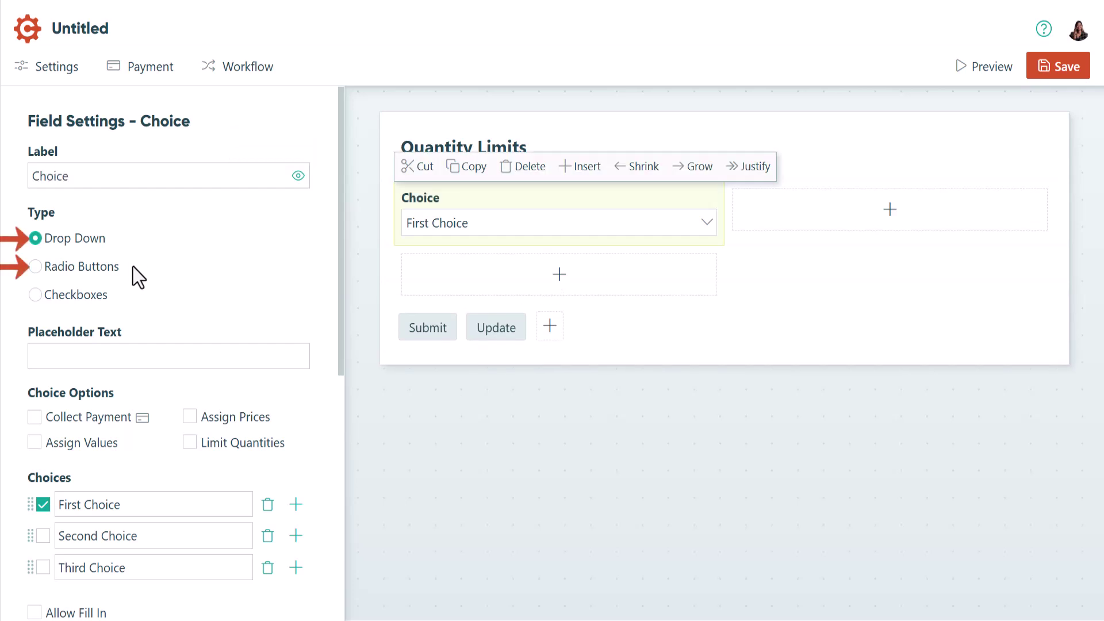
click(190, 440)
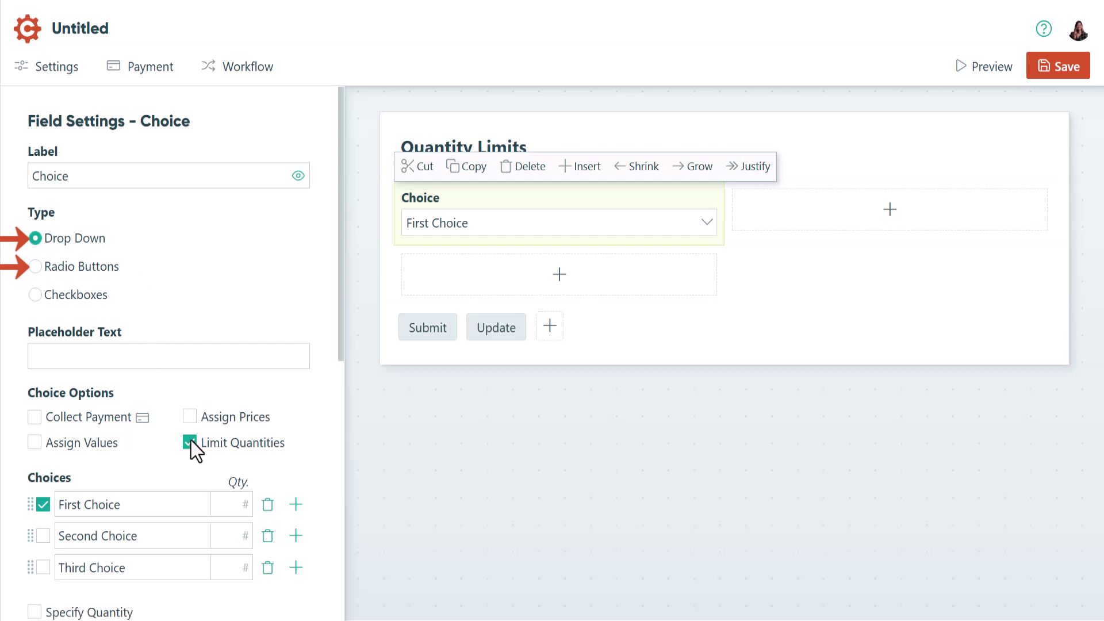
scroll(191, 441, down, 1)
scroll(190, 440, down, 3)
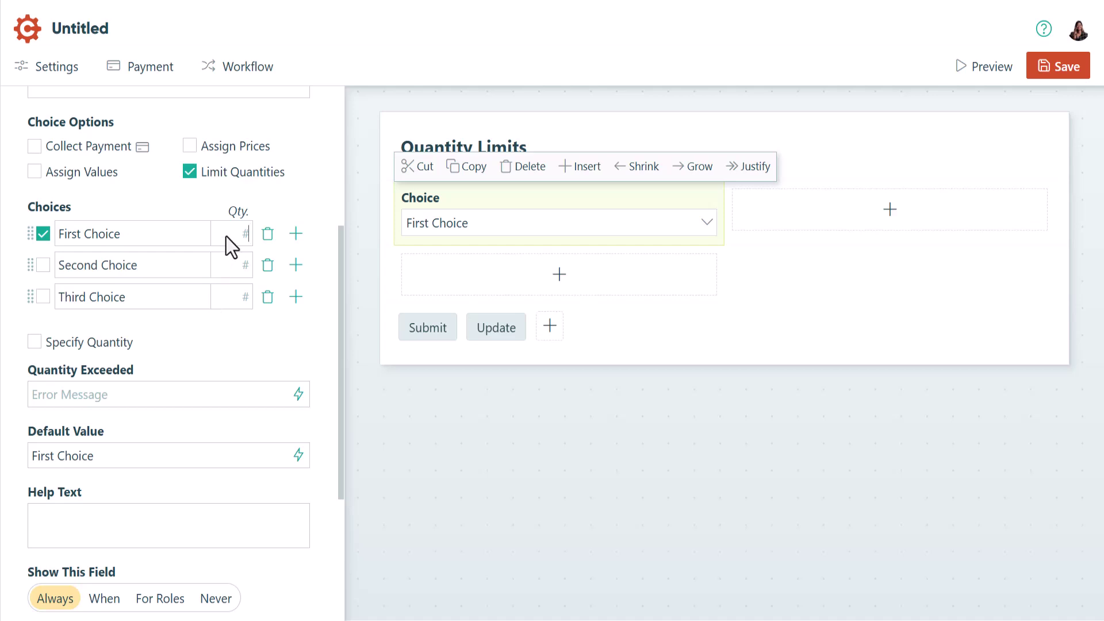
text(7)
click(239, 266)
text(8)
Set the error 'This product is out of stock.' and rename the first option 'Product 1'.
click(33, 394)
text(This product is out of stock.)
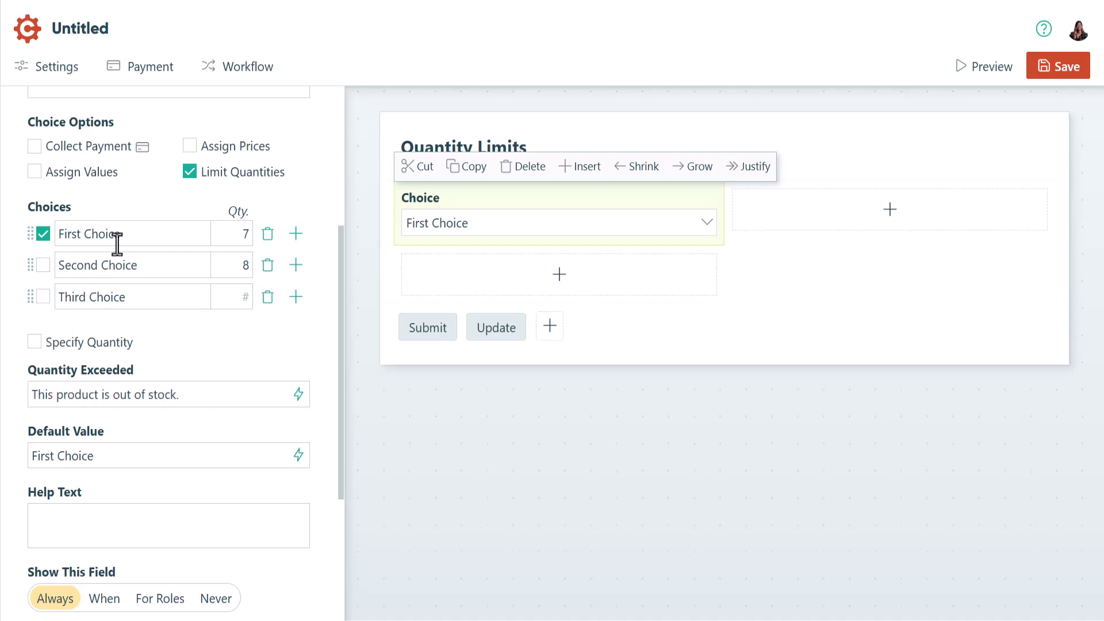
drag(120, 235, 9, 240)
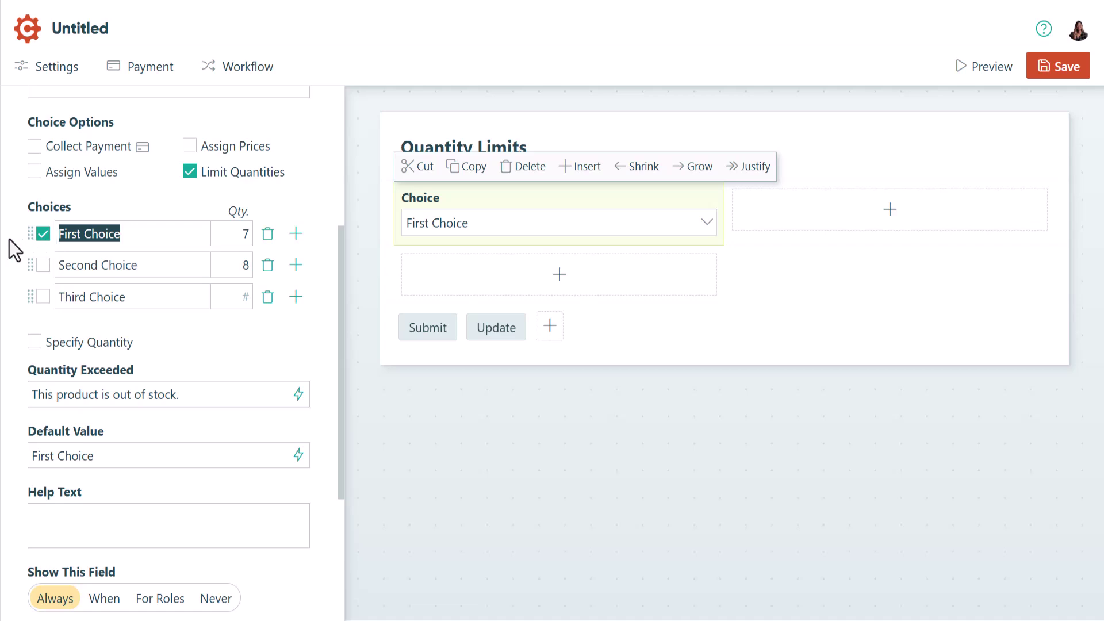
text(Product 1)
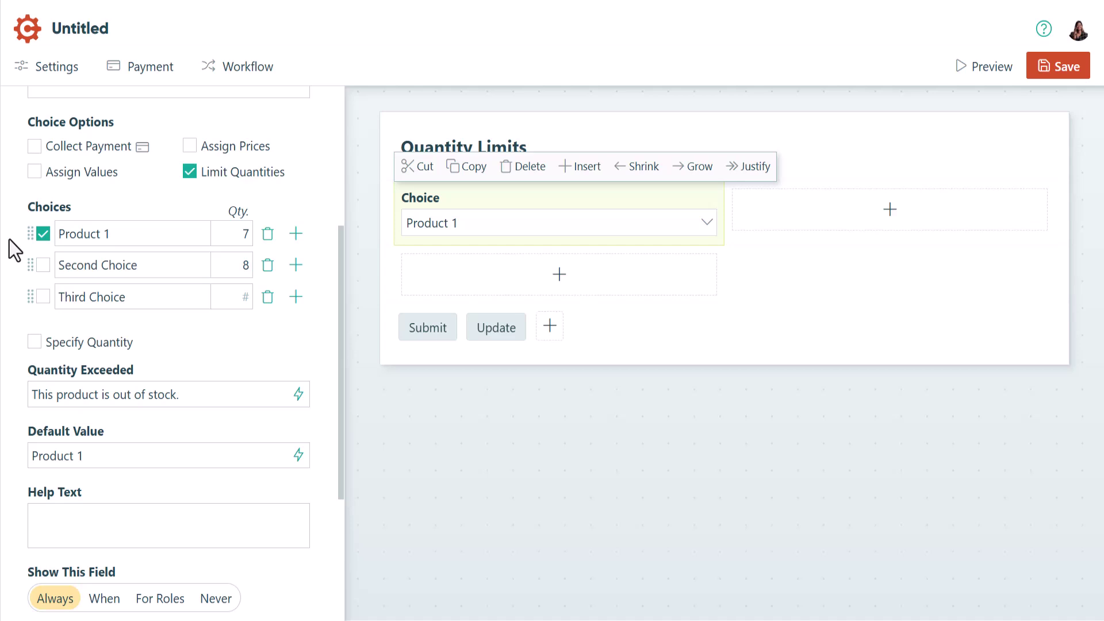
Add a Yes/No field capped at 20 with 'This event has reached maximum capacity.'.
click(483, 282)
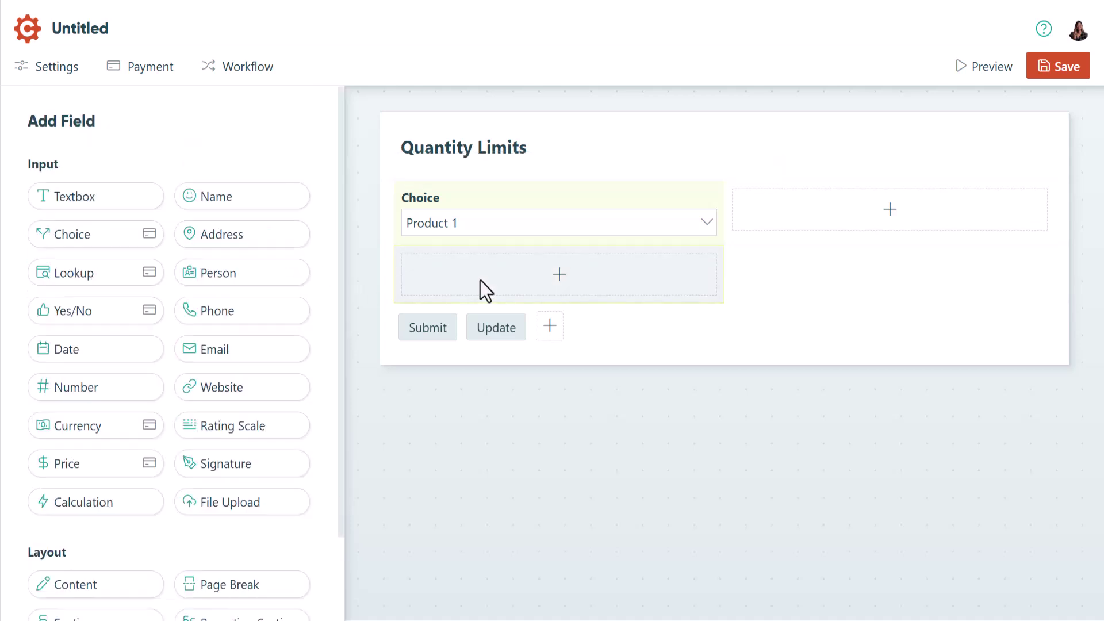
click(143, 311)
text(Yes/No)
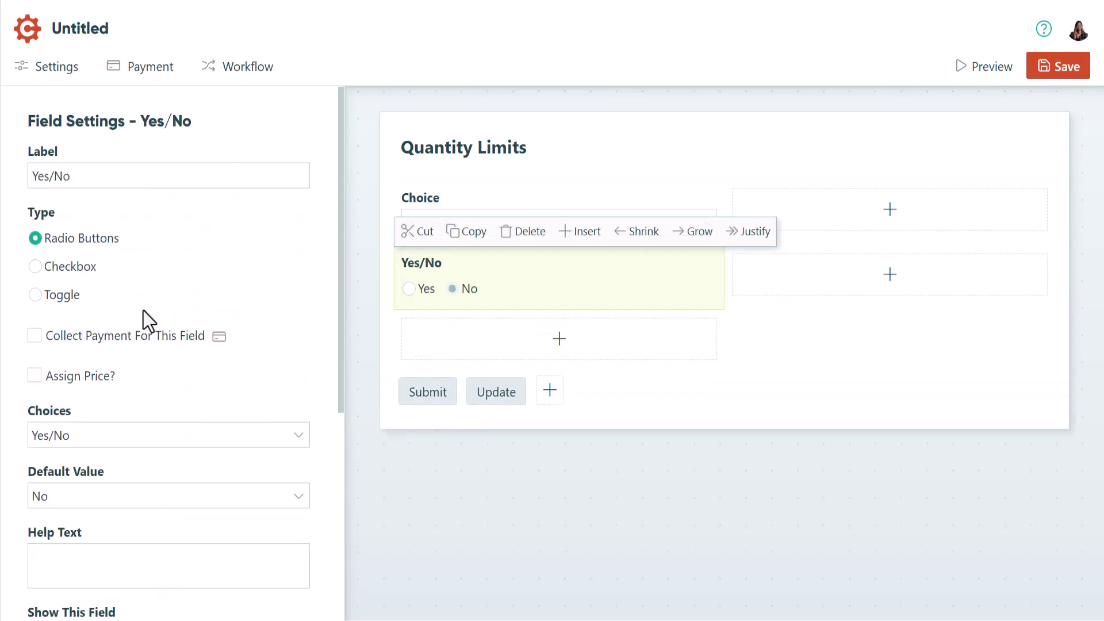
scroll(143, 310, down, 5)
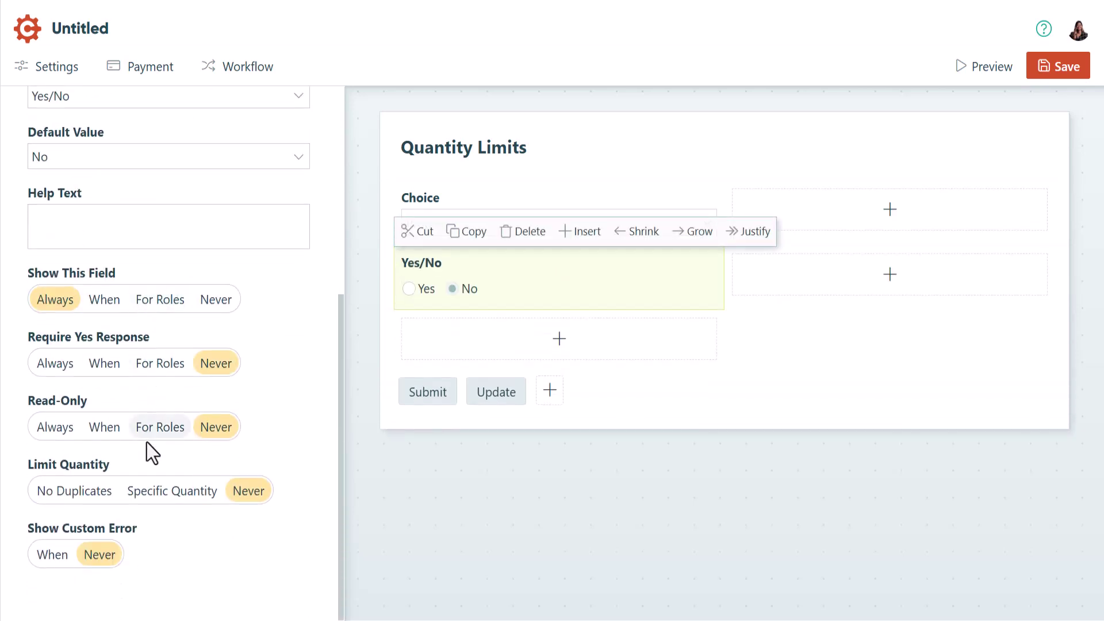
click(148, 492)
click(172, 490)
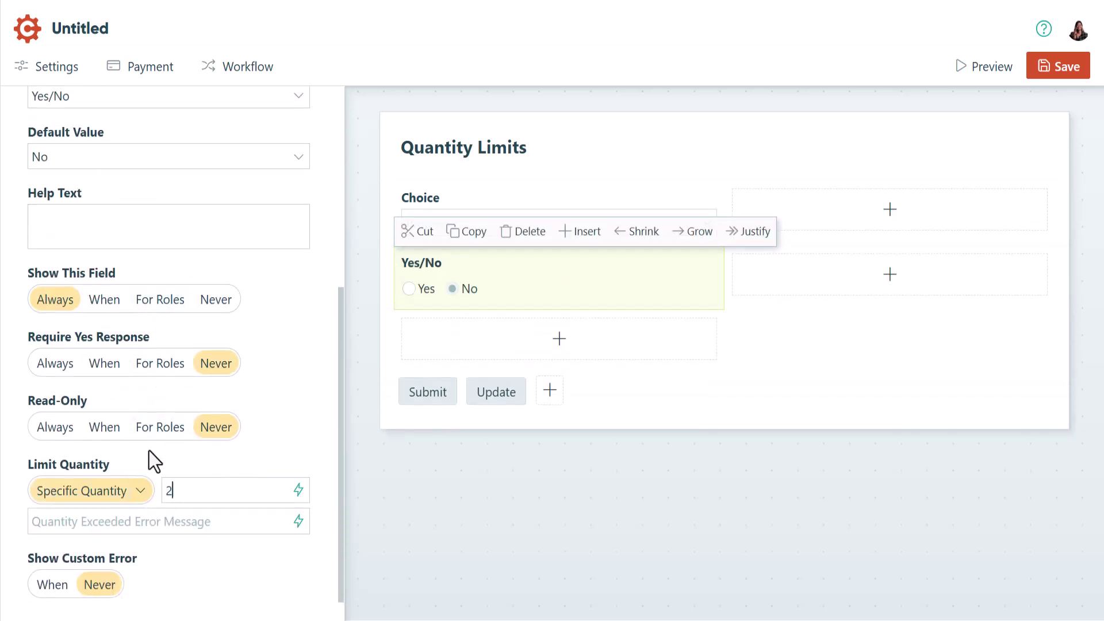
text(20)
click(29, 521)
text(This event has reached maximum capacity.)
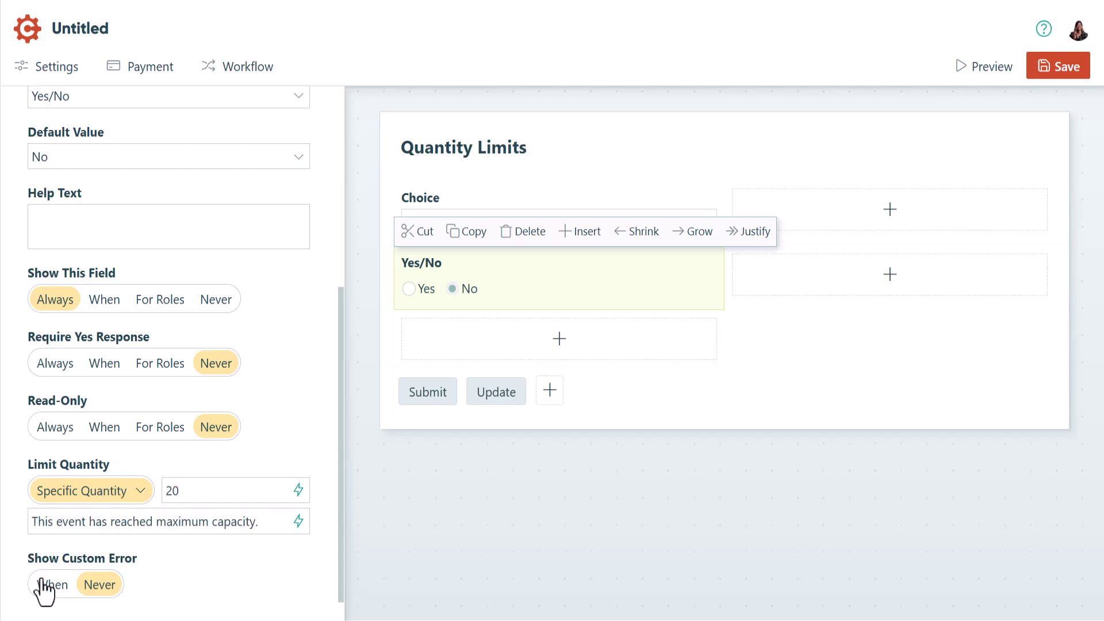
Show that capacity error only when Choice_QuantityRemaining equals 0.
click(52, 584)
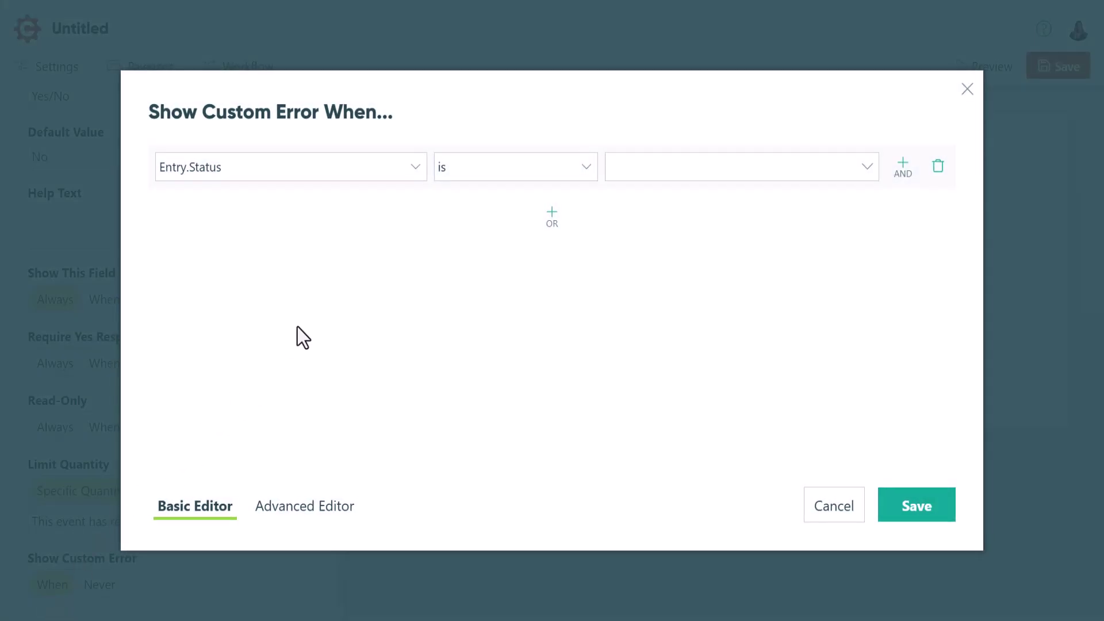
click(412, 172)
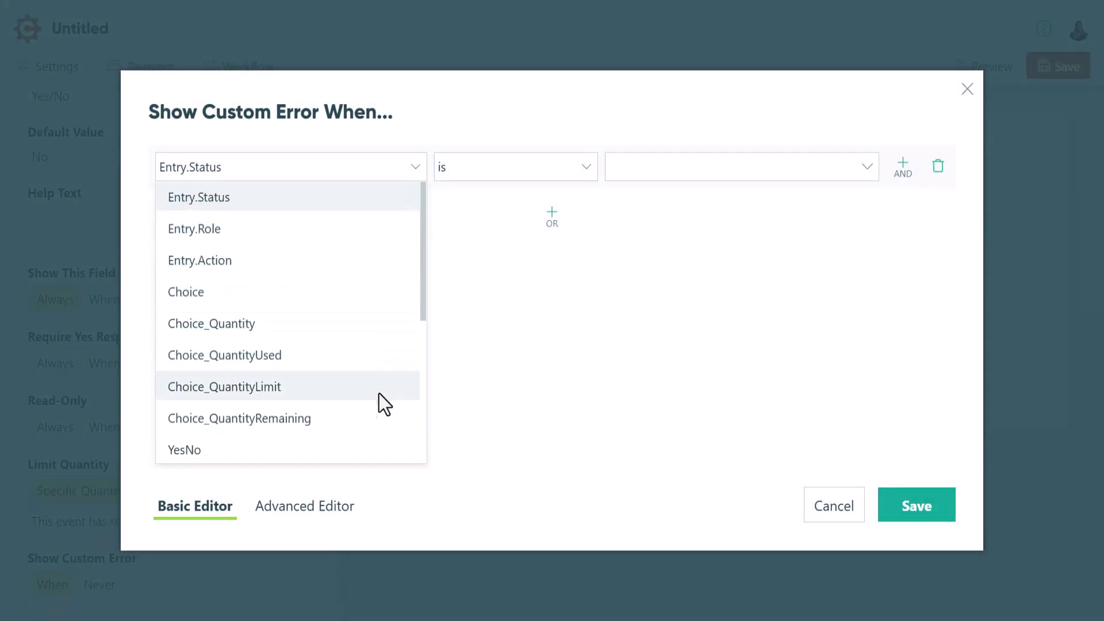
click(375, 419)
click(497, 176)
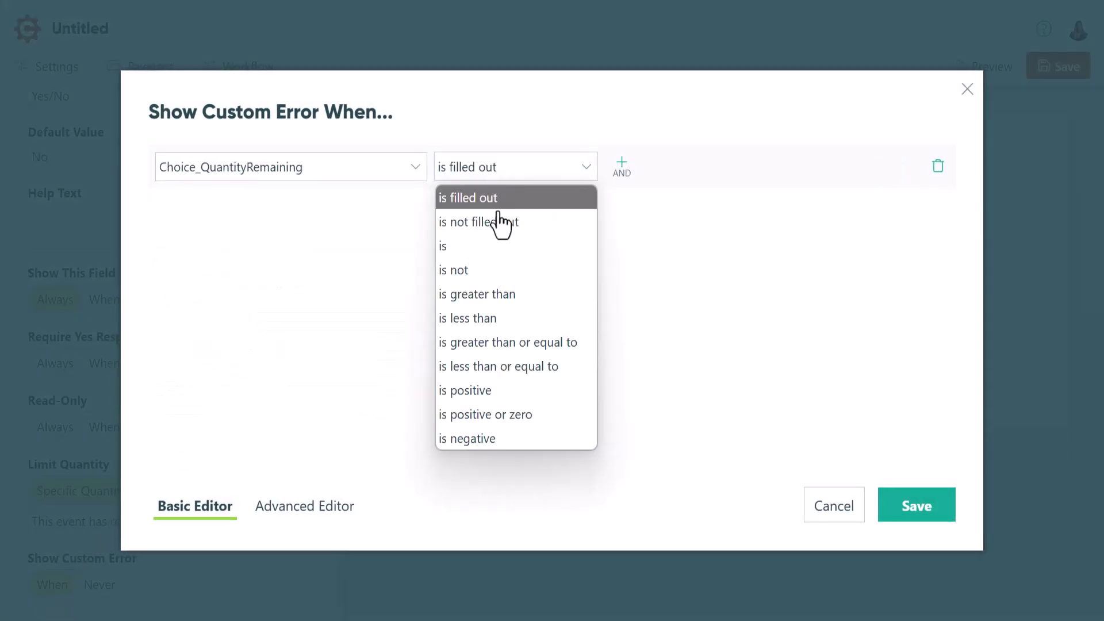
click(493, 251)
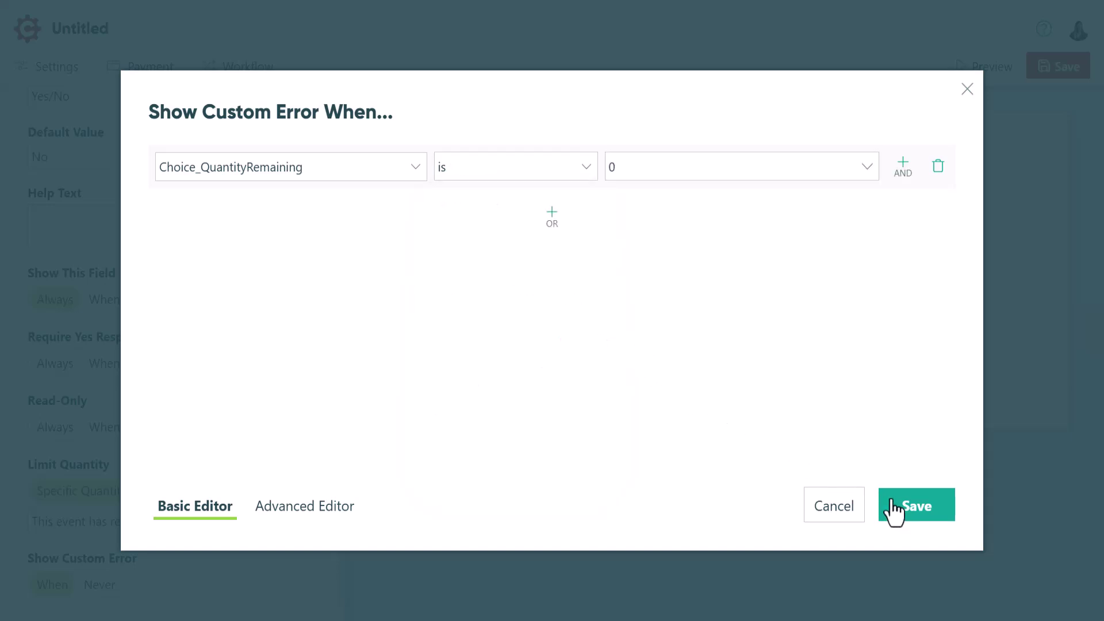
click(905, 519)
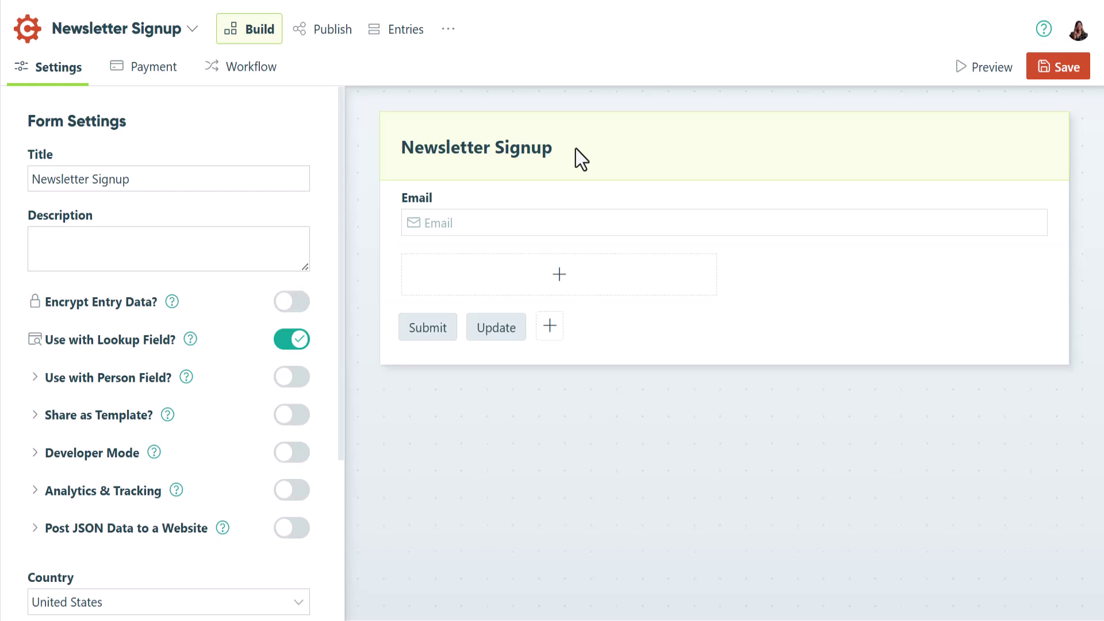
Set the Email field to No Duplicates with 'You have already entered this email address.' and save.
click(524, 219)
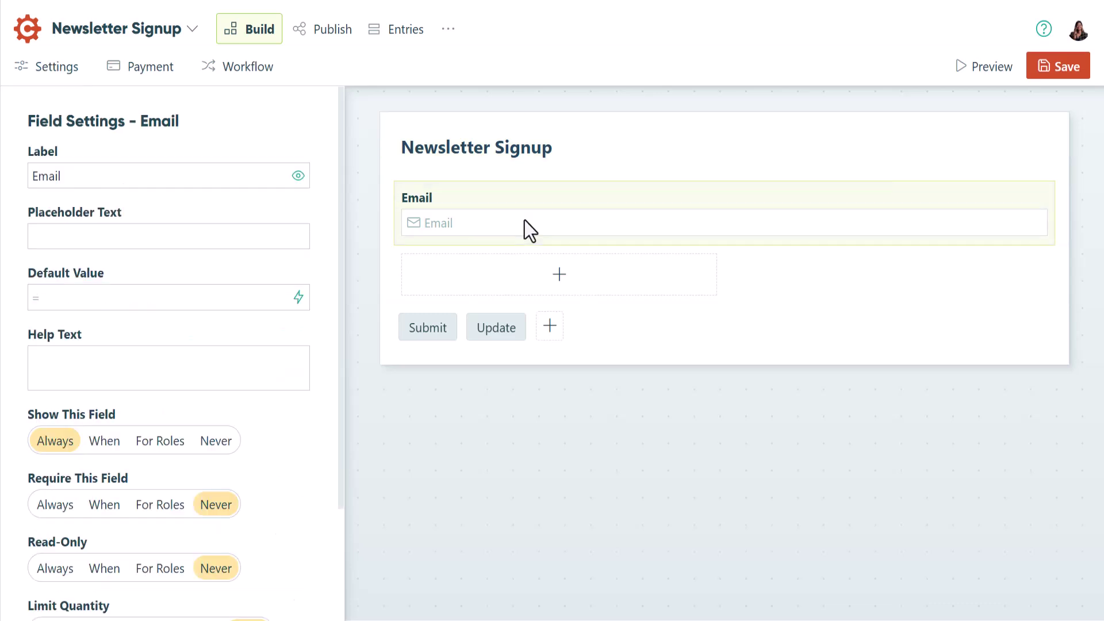
scroll(340, 240, down, 3)
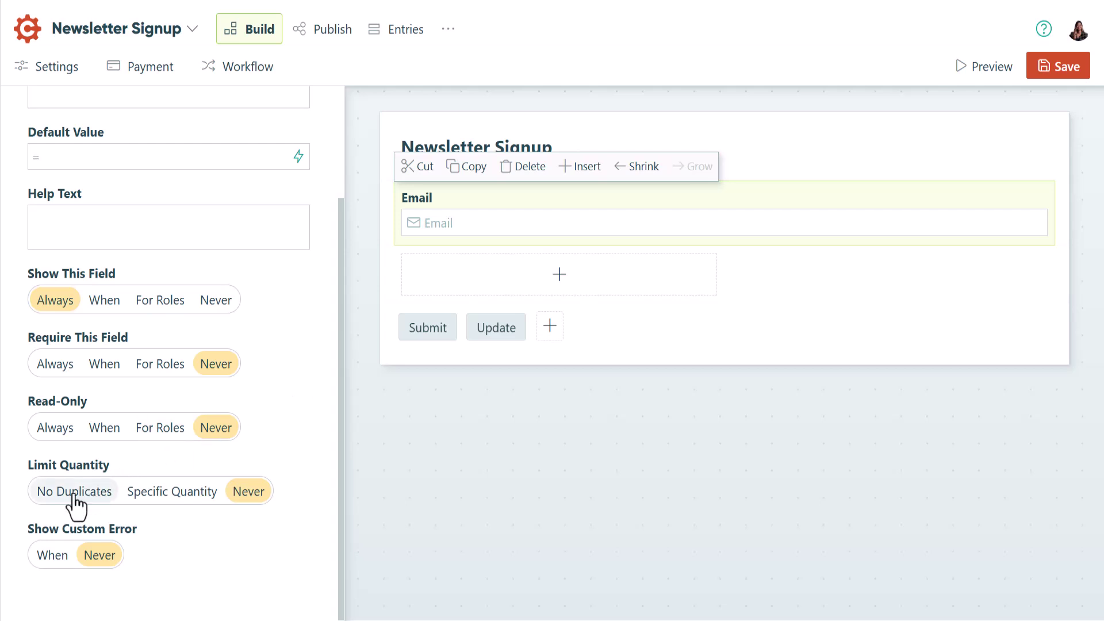
click(39, 494)
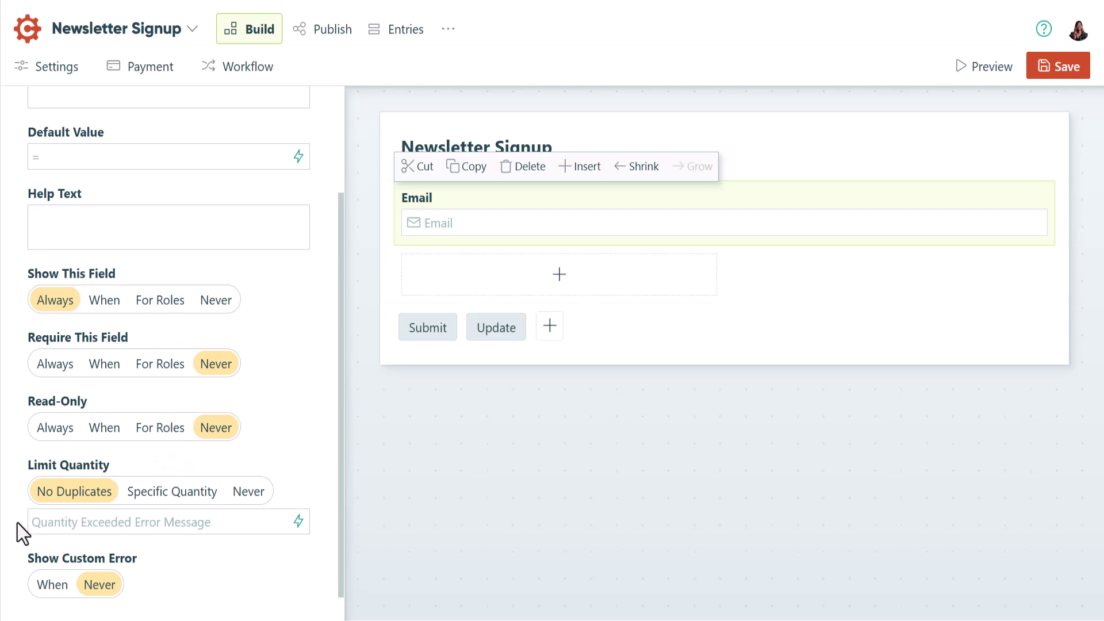
text(You have already entered )
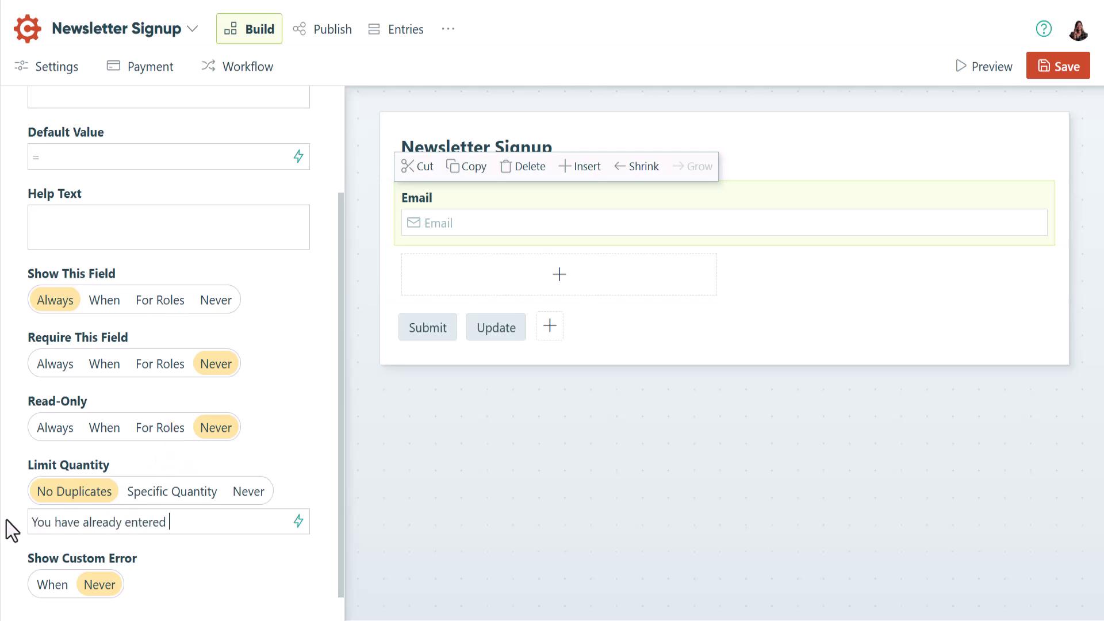
text(this email address.)
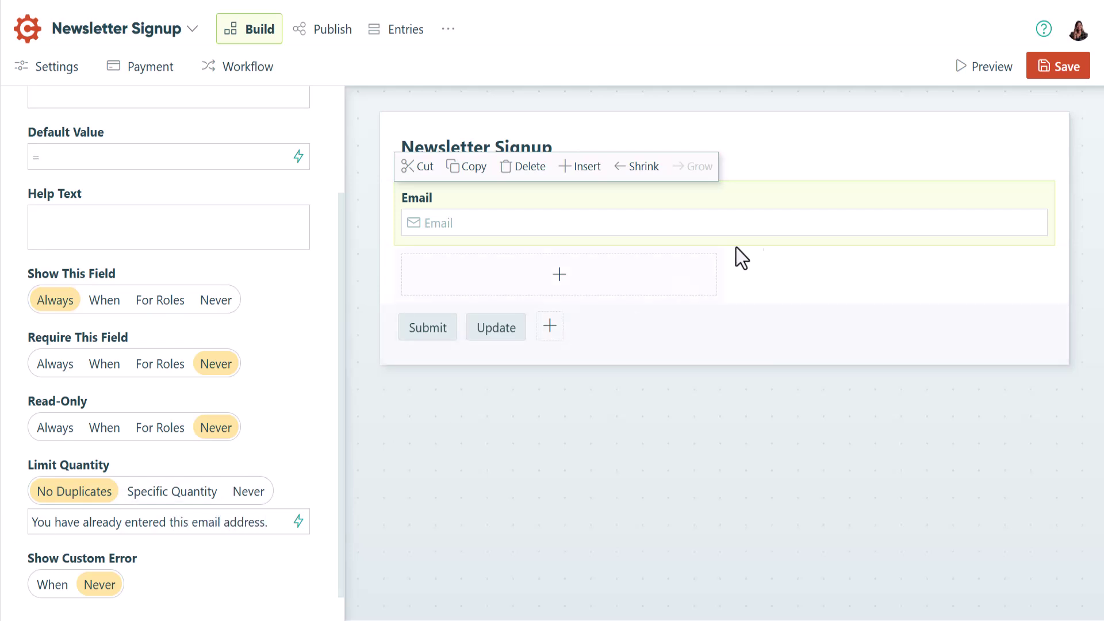
click(1055, 68)
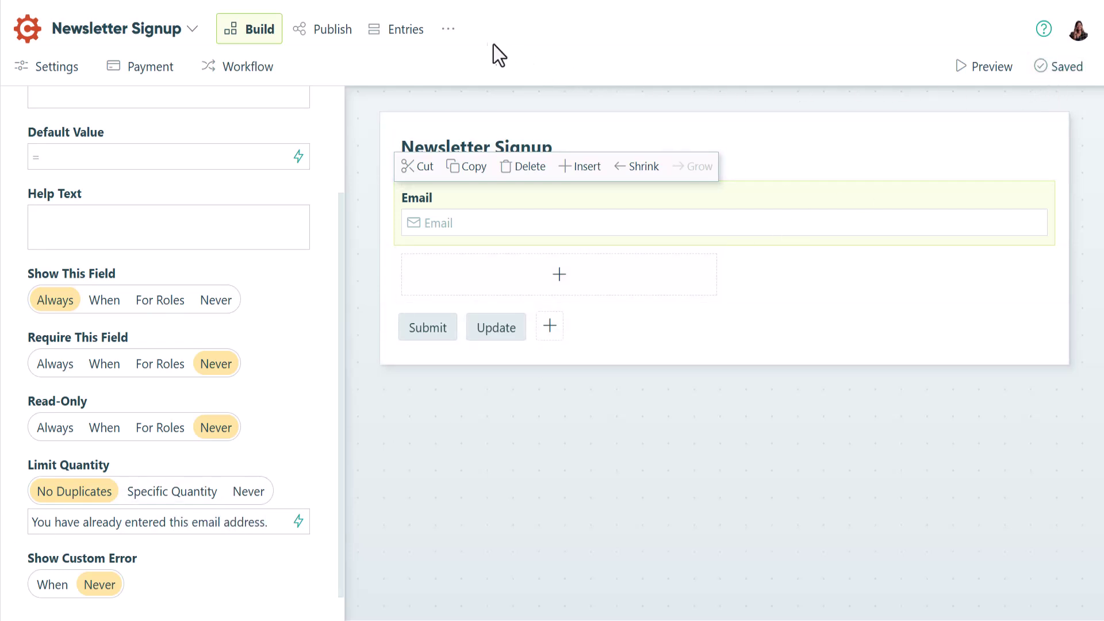
Open the public Newsletter Signup form and enter a test email address.
click(449, 45)
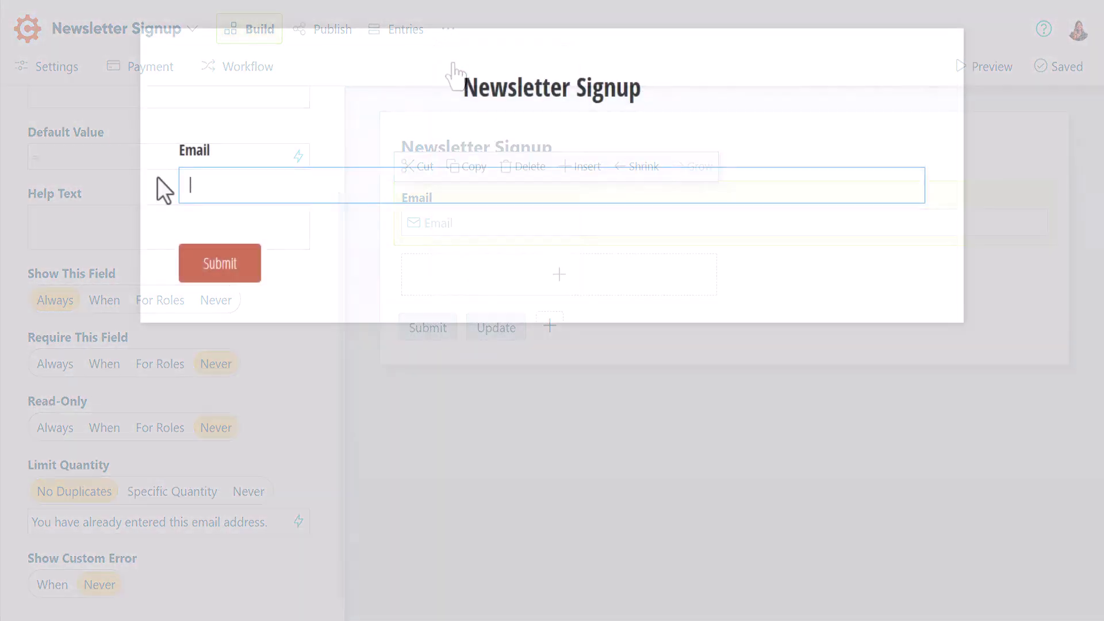
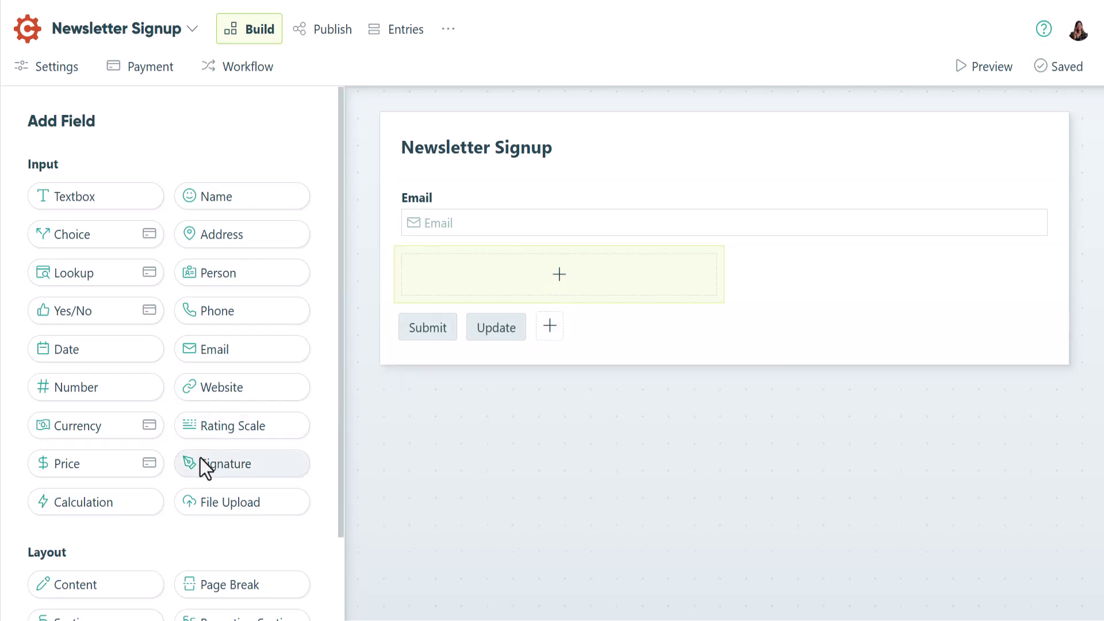
Add a hidden 'Limit entries' calculation field limited to a specific quantity of 150.
click(112, 500)
text(Limit entries)
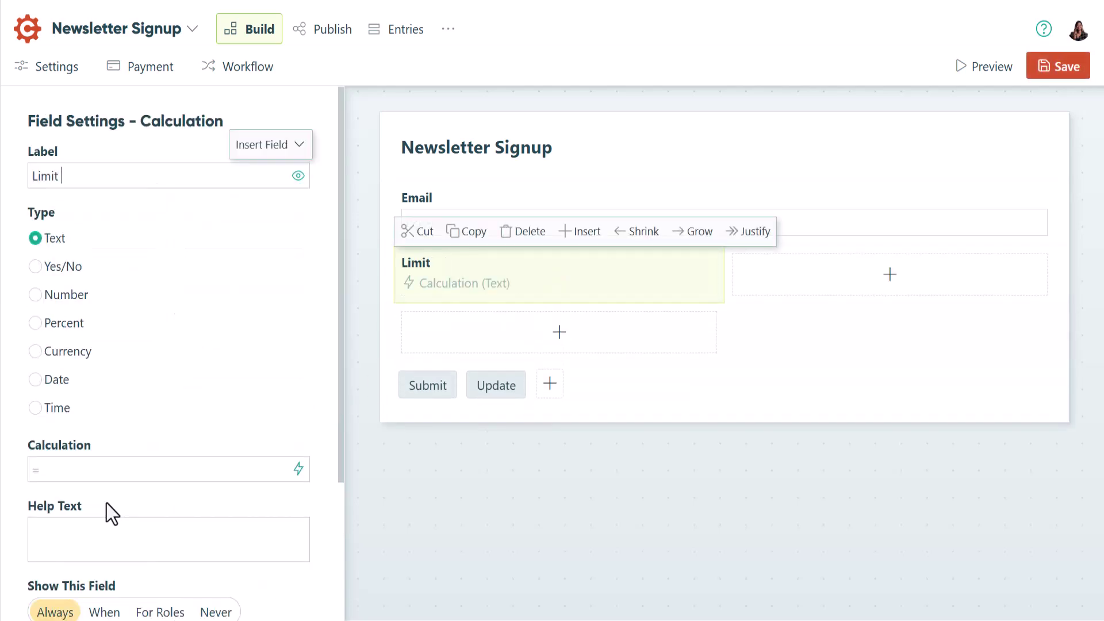
scroll(106, 502, down, 3)
click(216, 432)
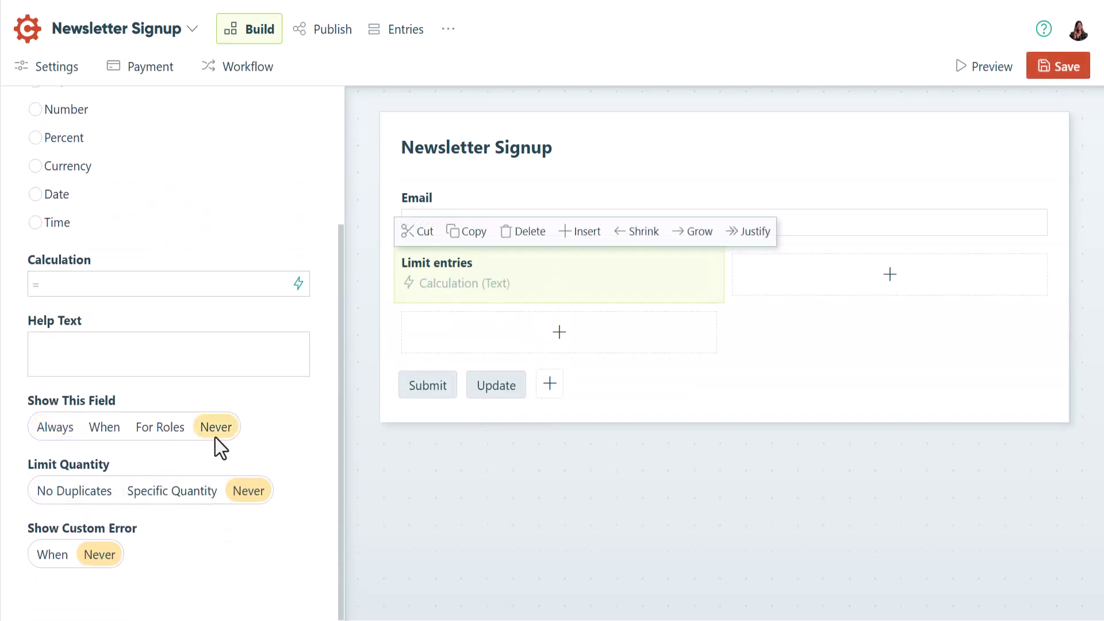
click(175, 495)
click(34, 288)
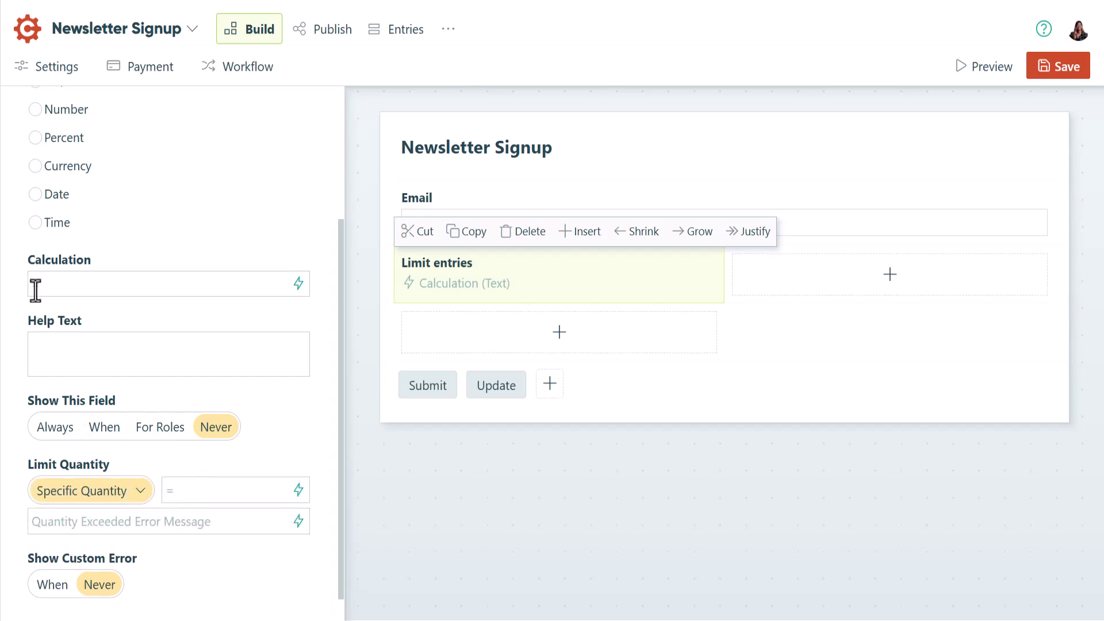
text(limit)
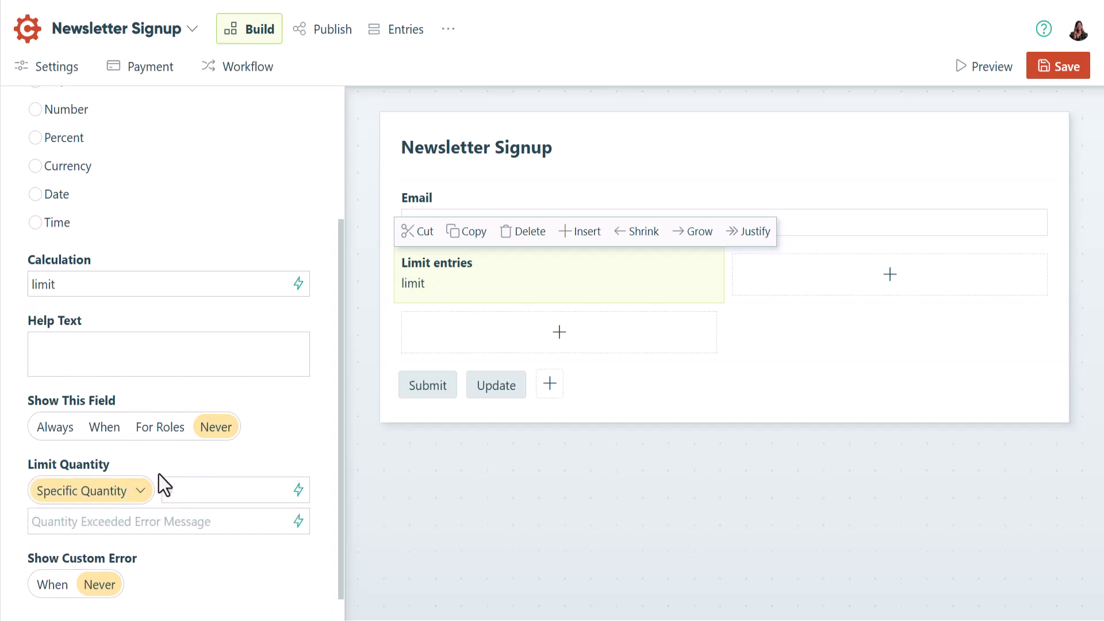
click(170, 491)
text(150)
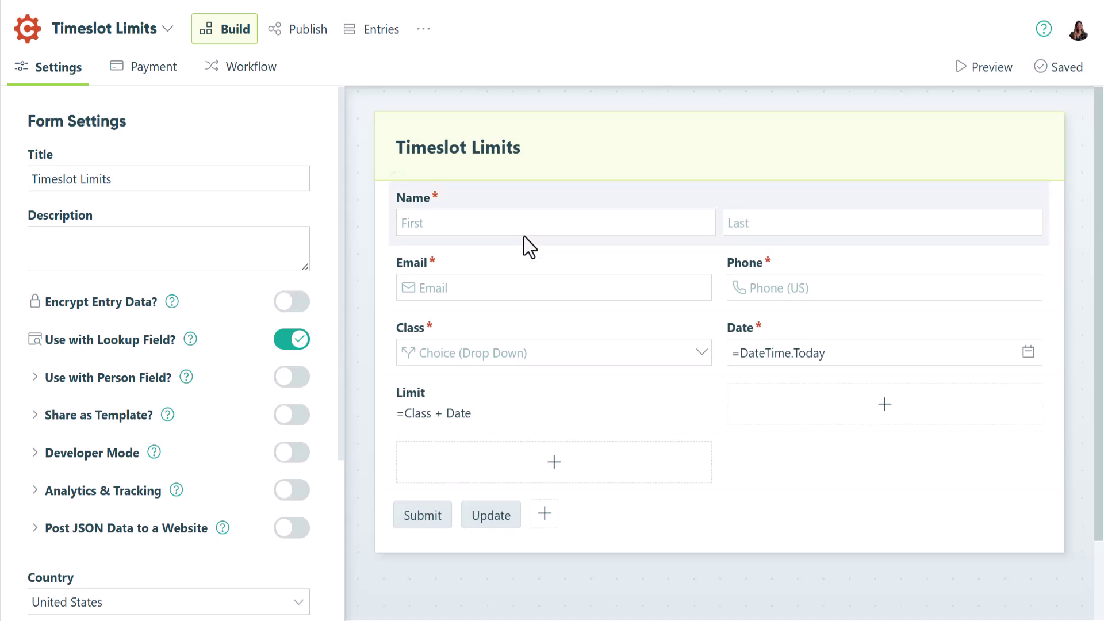
Select the Limit calculation field and scroll to its quantity limit of 20.
click(471, 407)
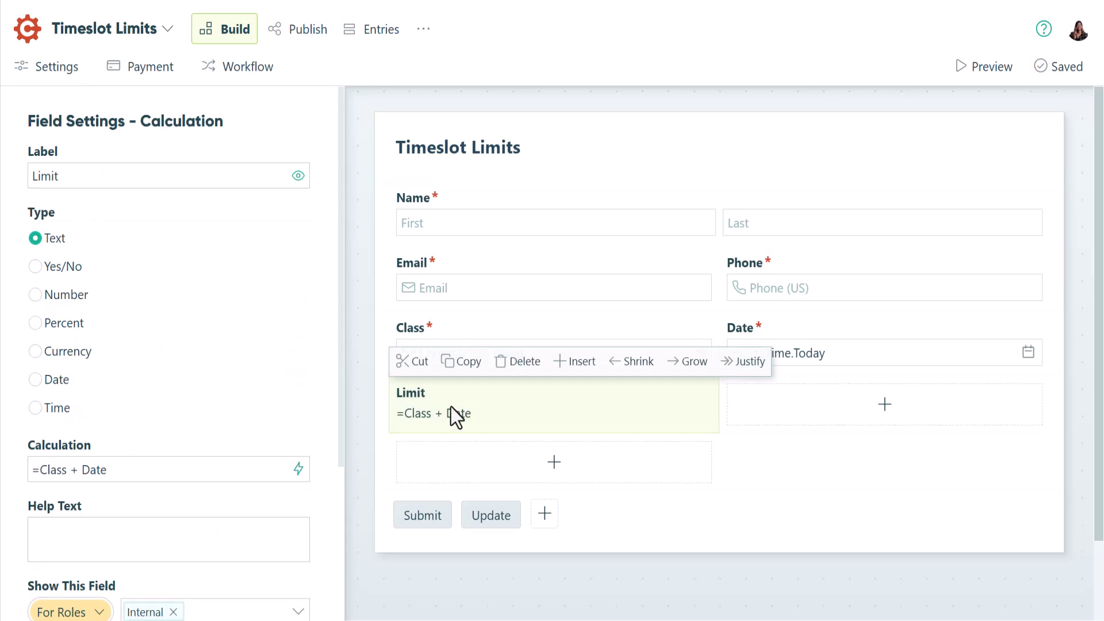
drag(343, 402, 337, 574)
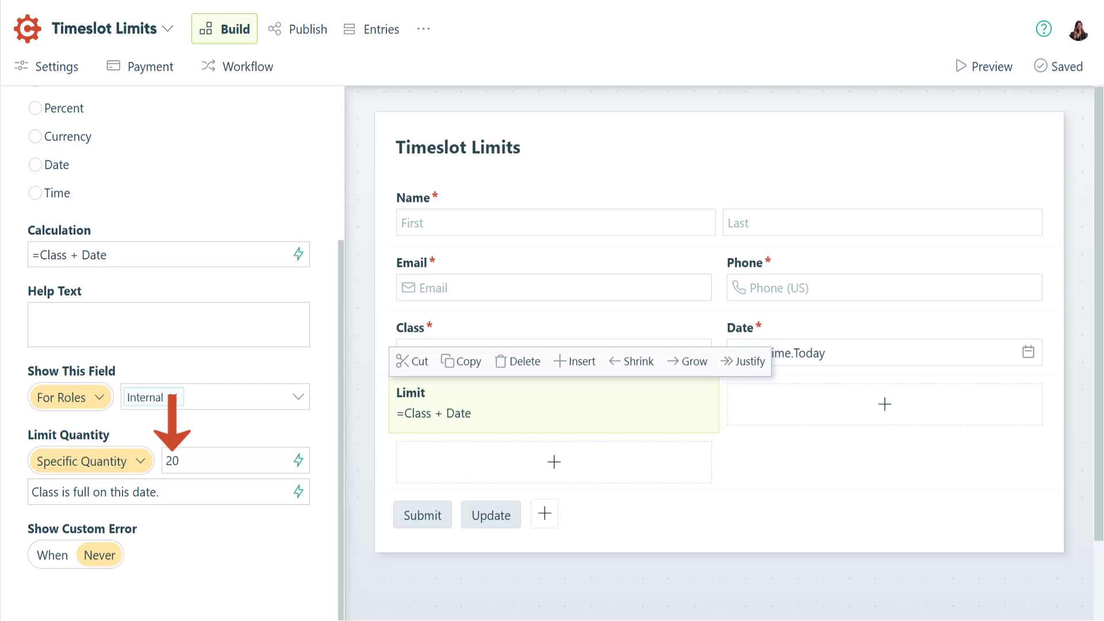
Replace the Limit cap of 20 with a formula: Yoga 15, Zumba 17, Pilates 20, else 0.
click(299, 460)
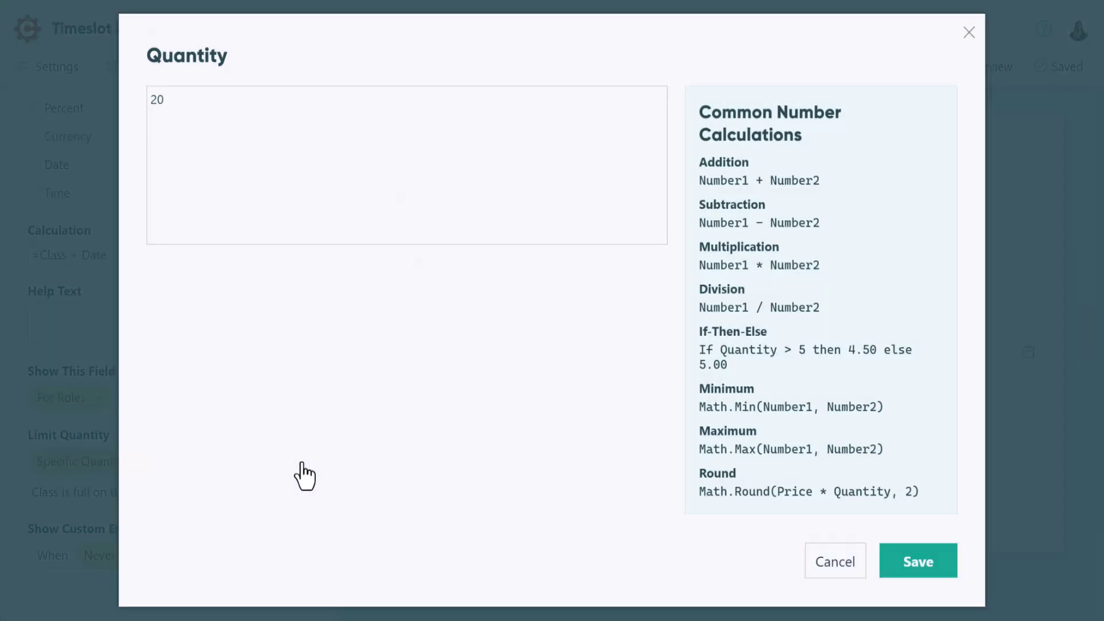
drag(166, 104, 149, 101)
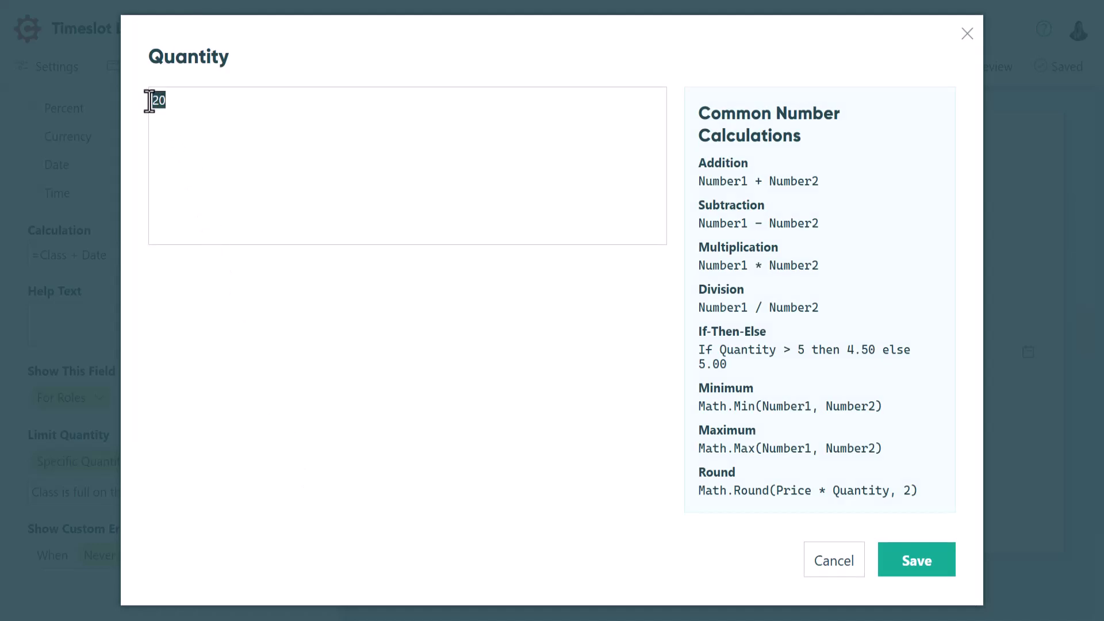
text(= if Class = "Yoga" then 15 else )
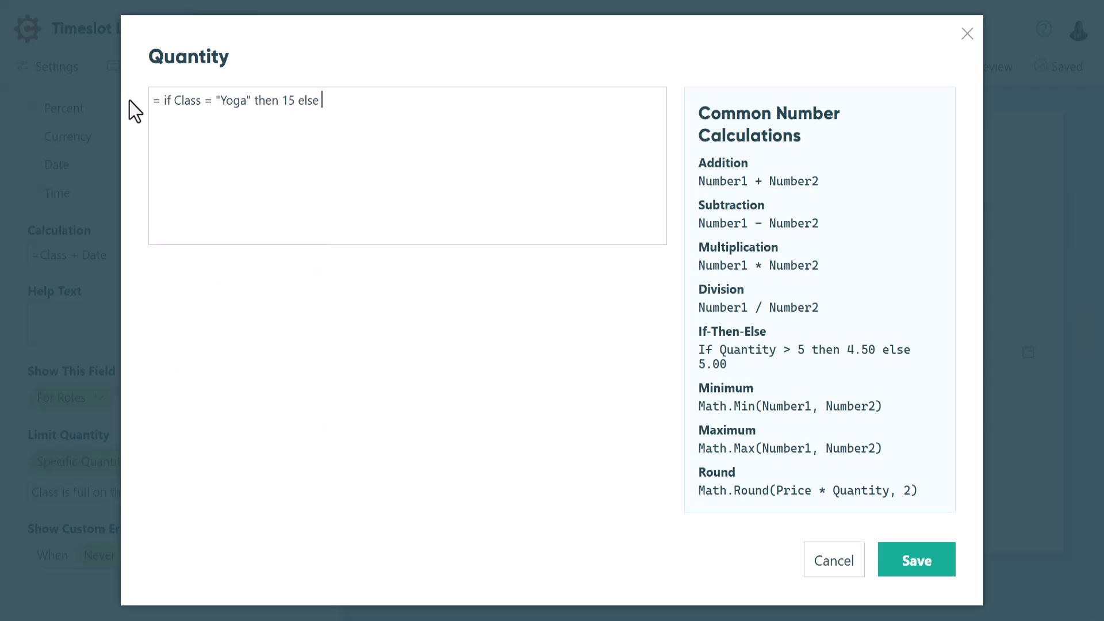
text(if Class = "Zumba" then 17)
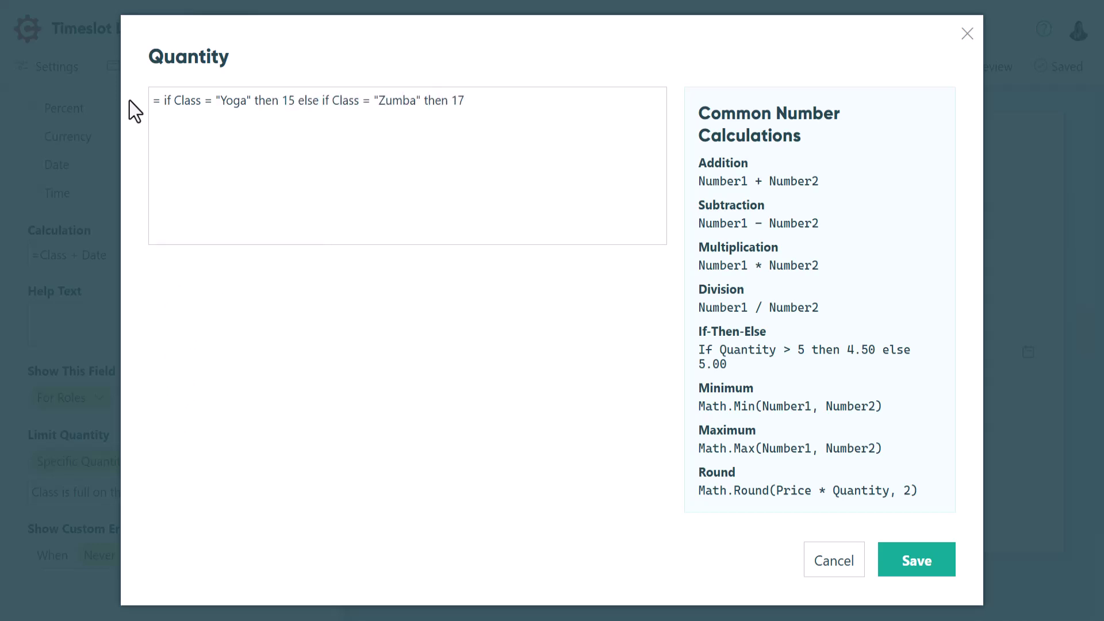
text( else if Class = "Pilates" then 20 else 0)
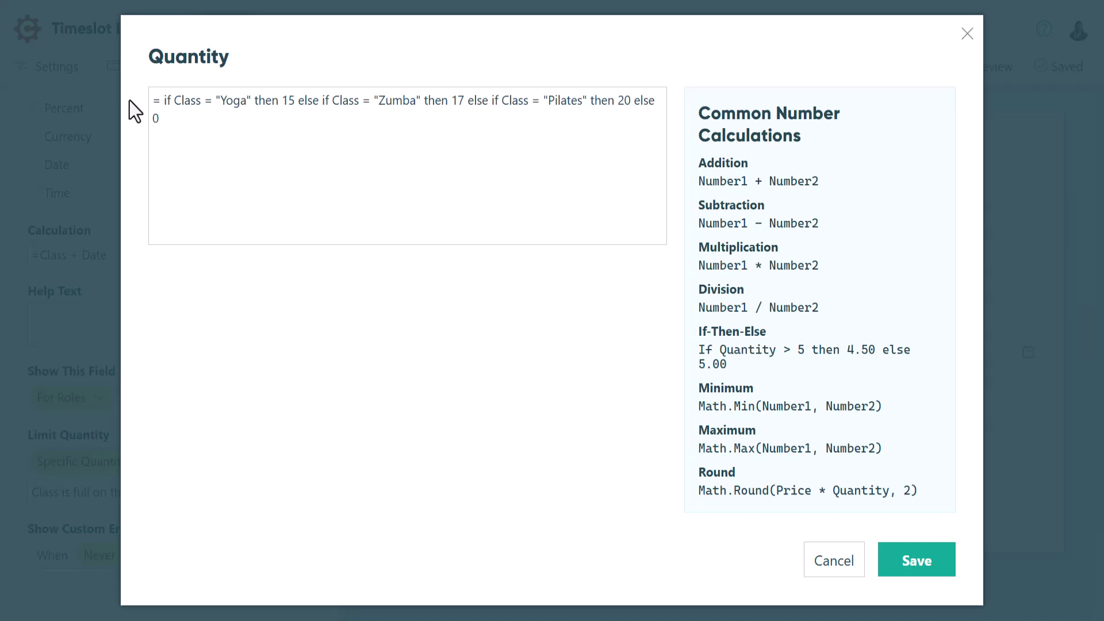
click(920, 569)
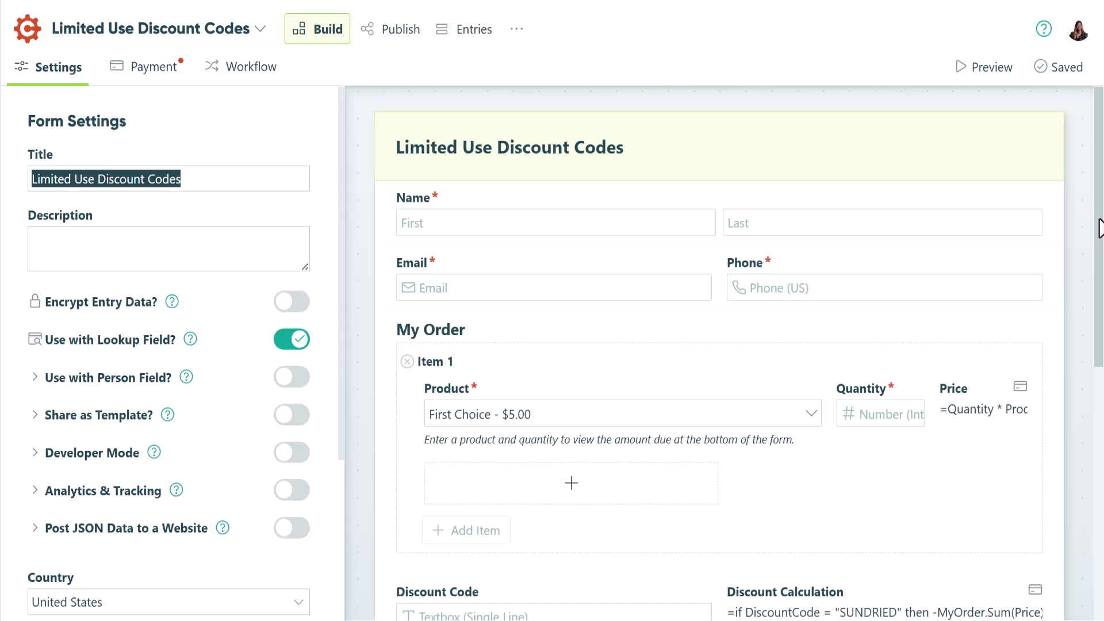
Open the Discount Code field's quantity formula capping SUNDRIED at 20 and SCOTFREE at 10.
drag(1099, 227, 1100, 288)
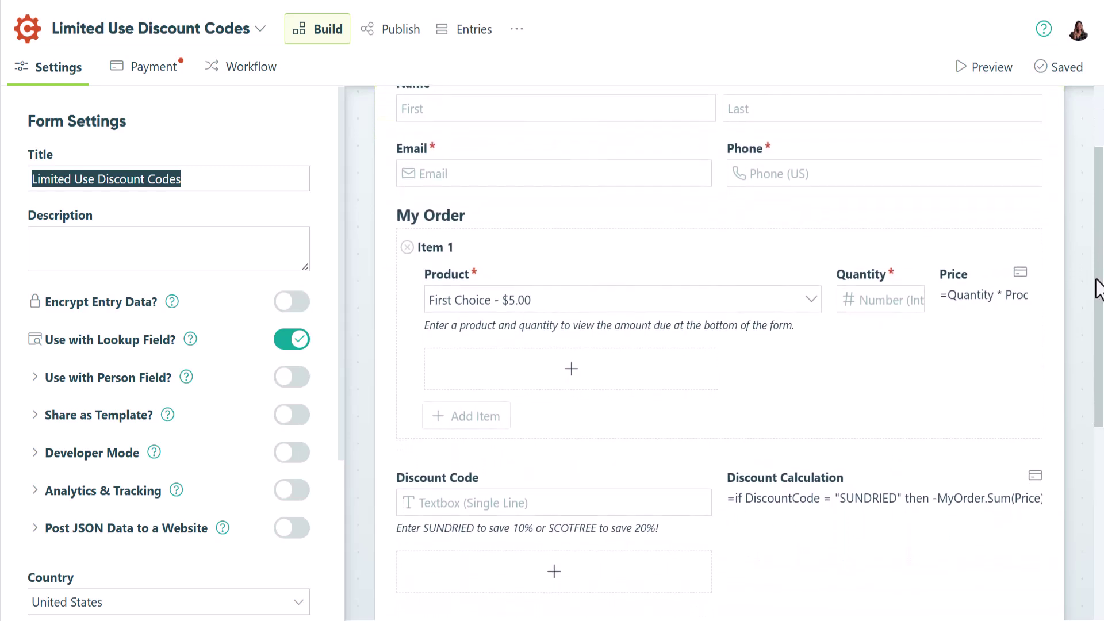
click(454, 499)
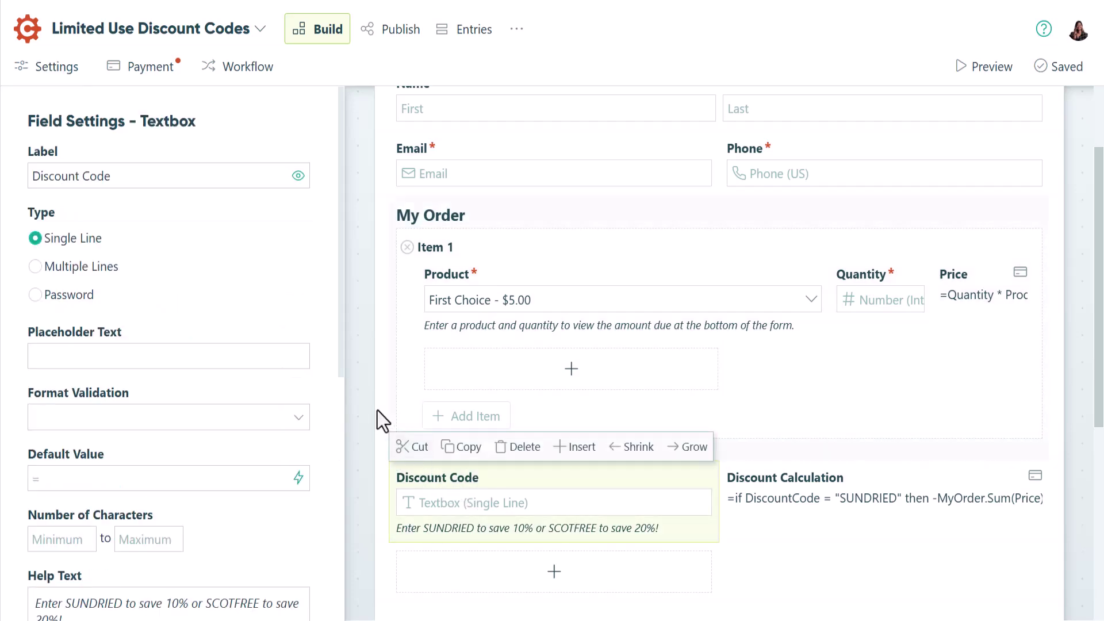
scroll(329, 400, down, 8)
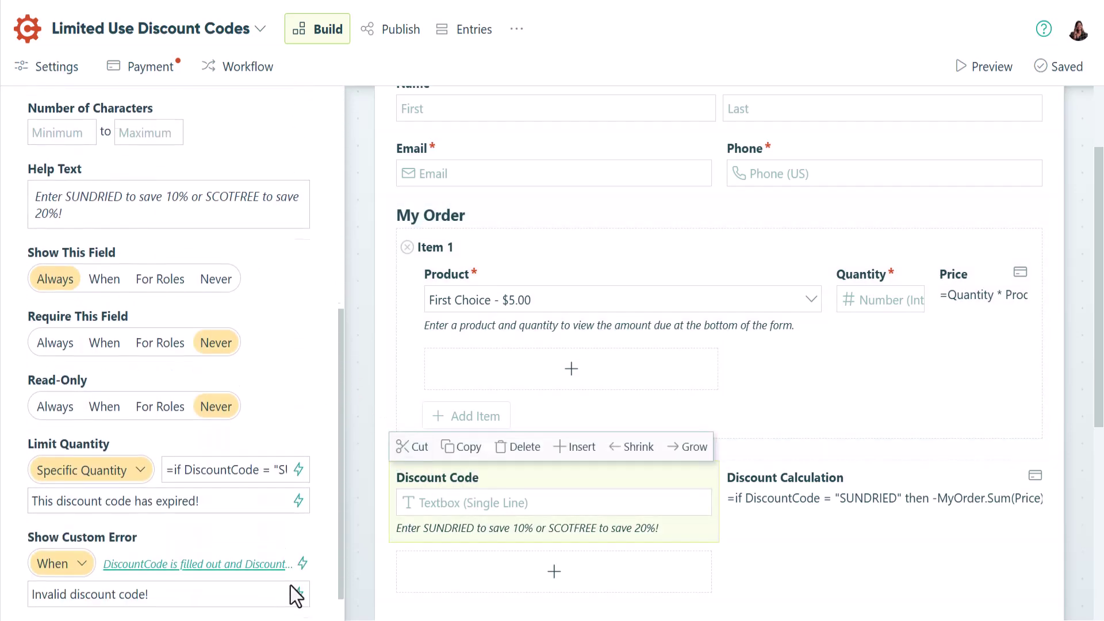
click(300, 431)
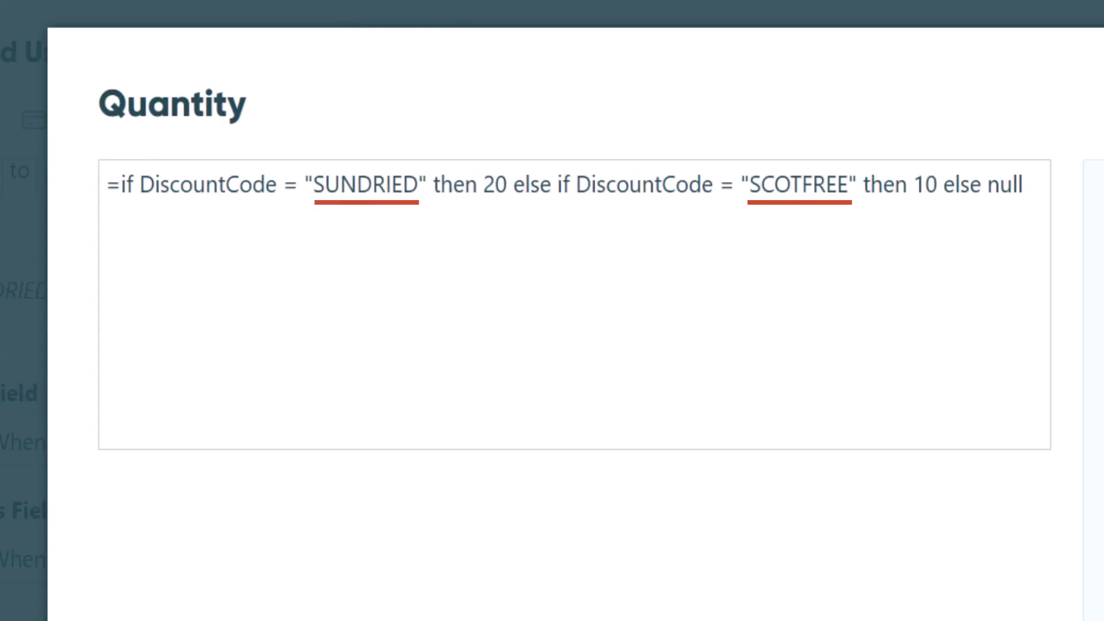
Close the formula and browse the custom-error condition fields, such as DiscountCode_QuantityRemaining.
click(98, 499)
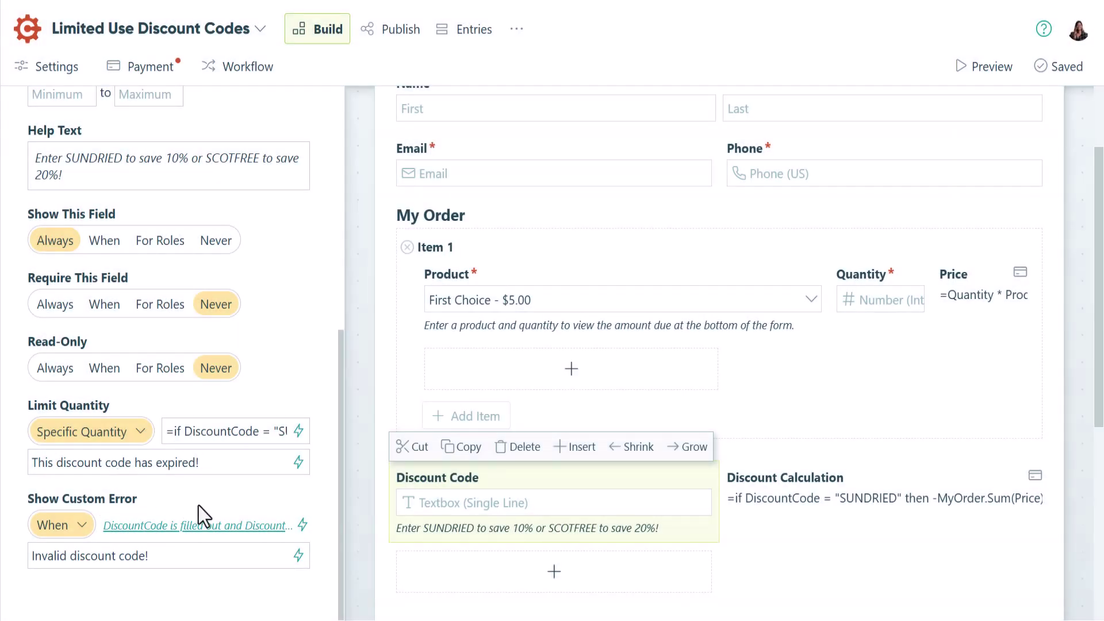
click(299, 527)
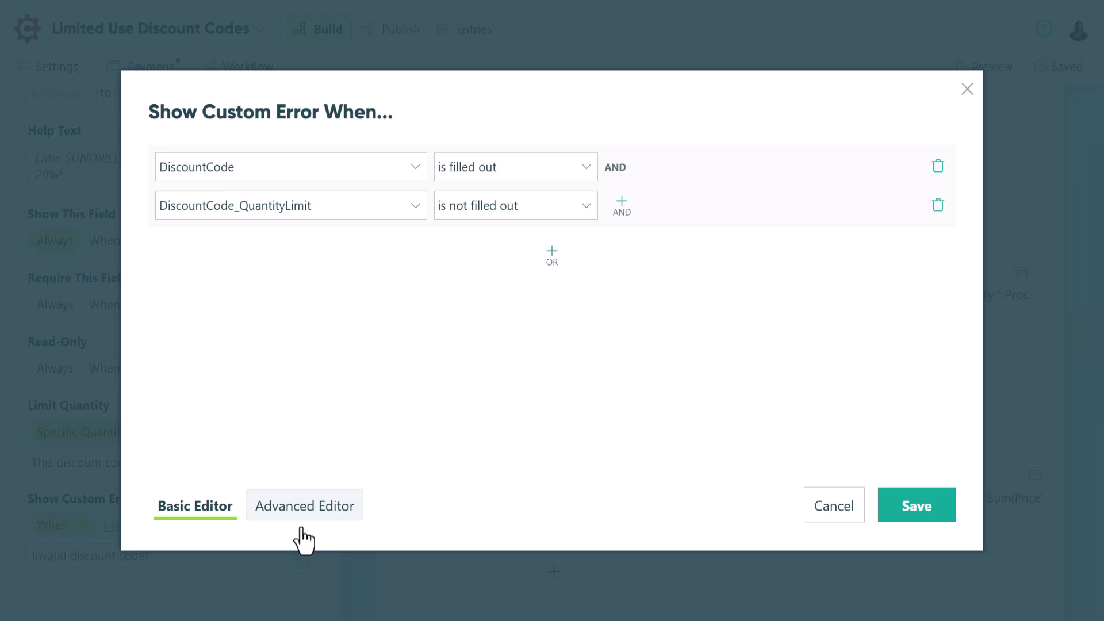
click(418, 214)
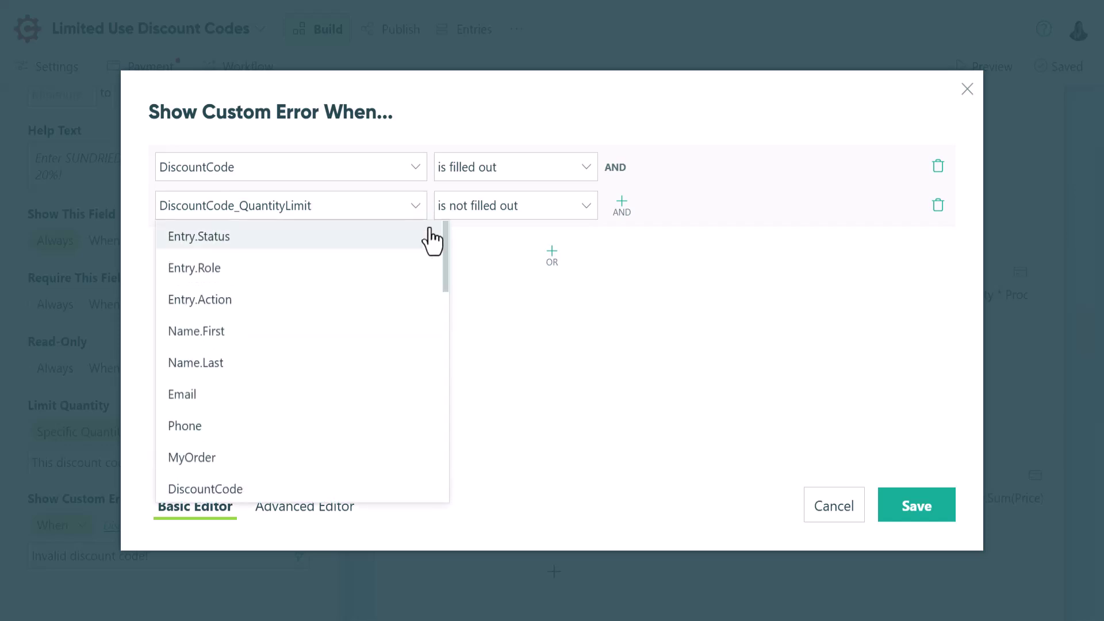
drag(444, 244, 438, 307)
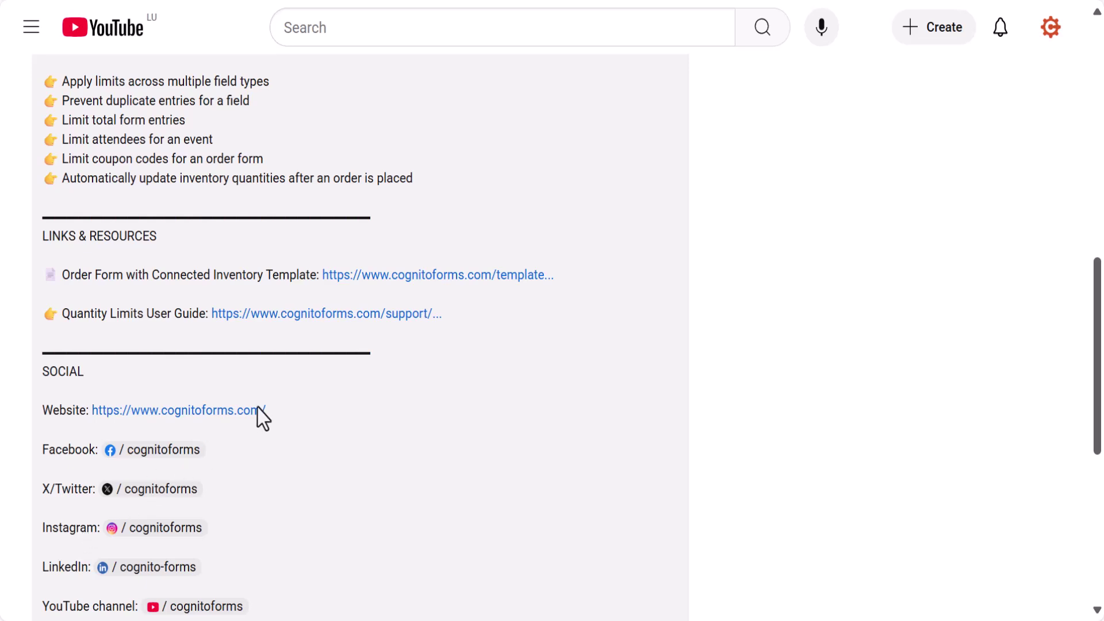
Copy the Order Form with Connected Inventory template into the account, including its connected Inventory form.
click(436, 278)
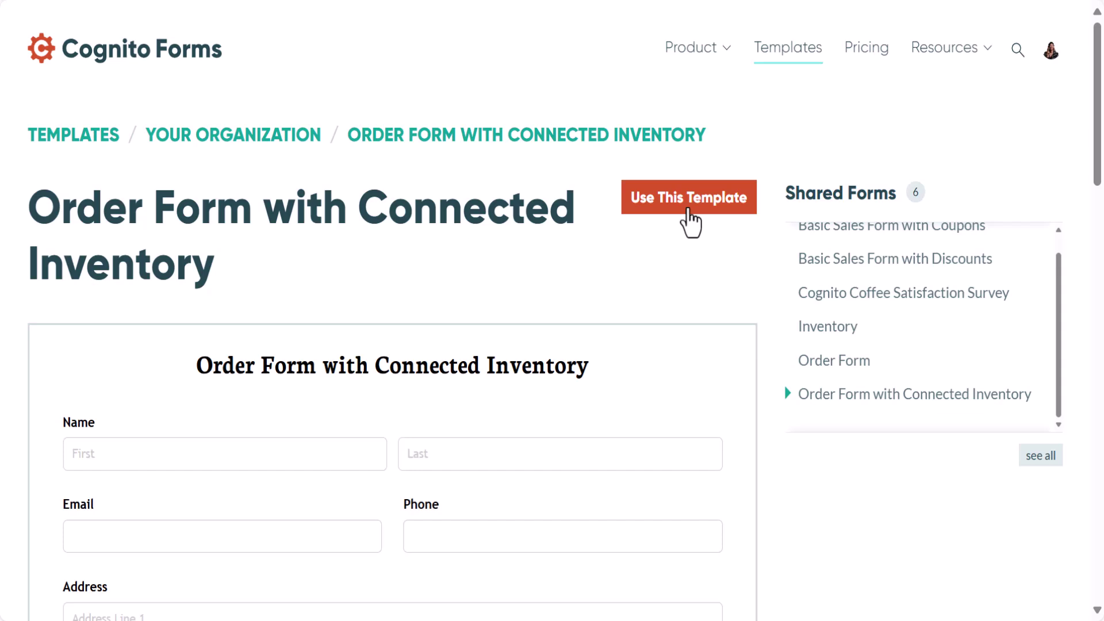
click(689, 210)
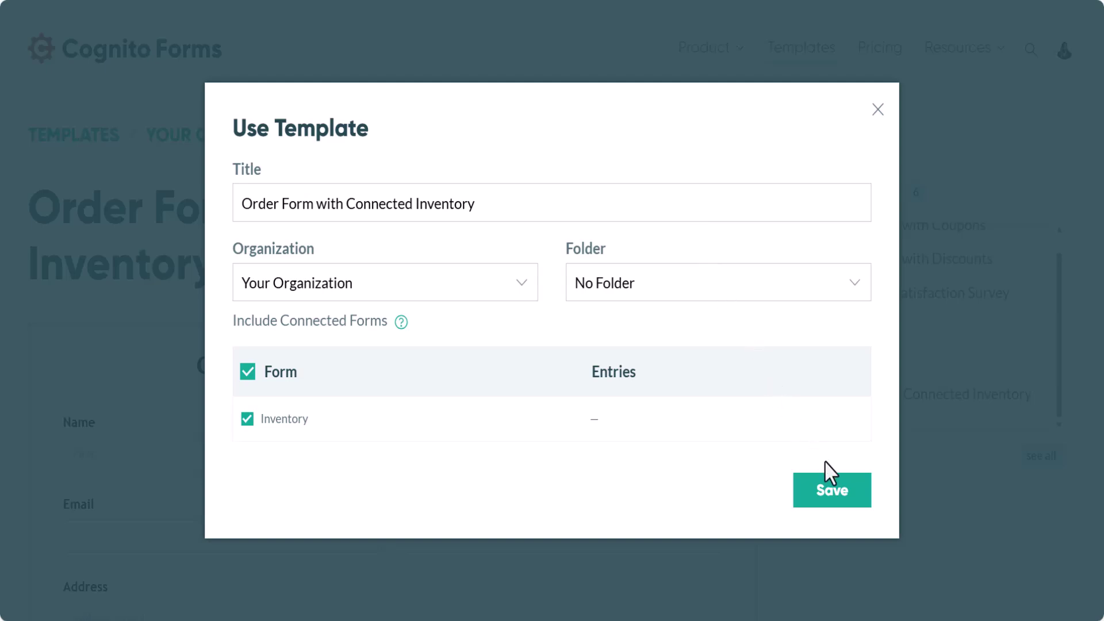
click(833, 506)
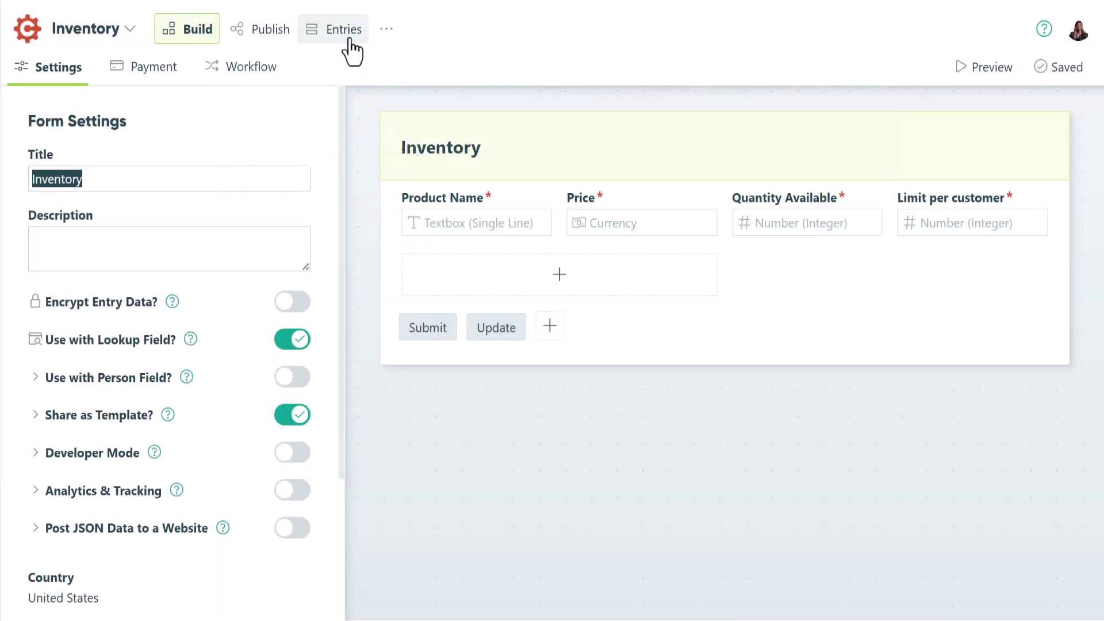
Add an Inventory entry 'Apple pie' priced 10, with 10 available and a per-customer limit of 10.
click(348, 35)
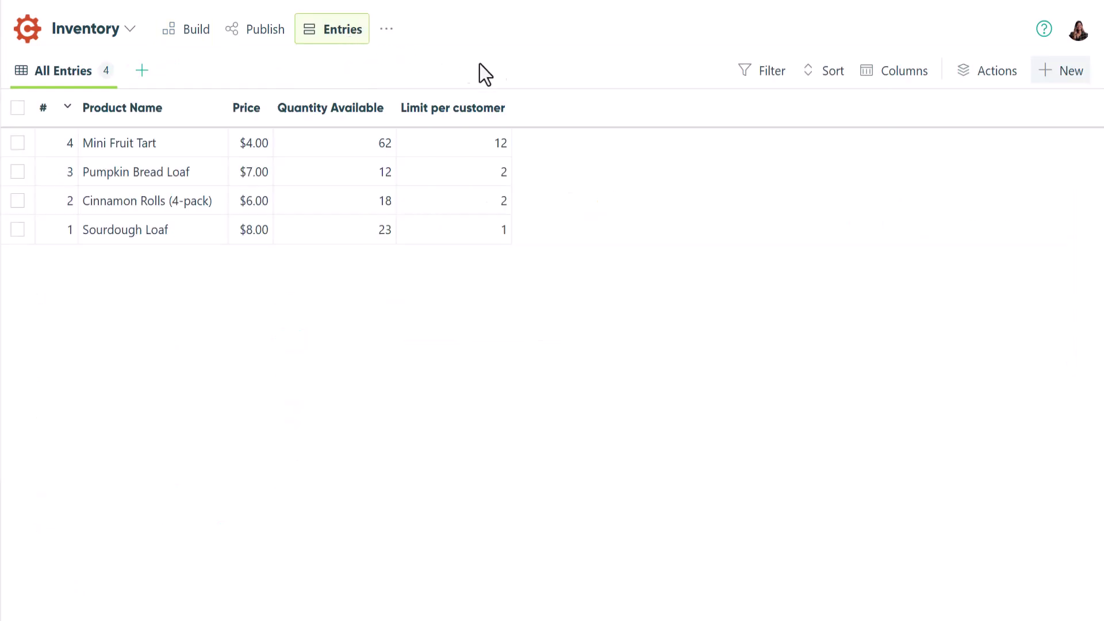
click(1060, 84)
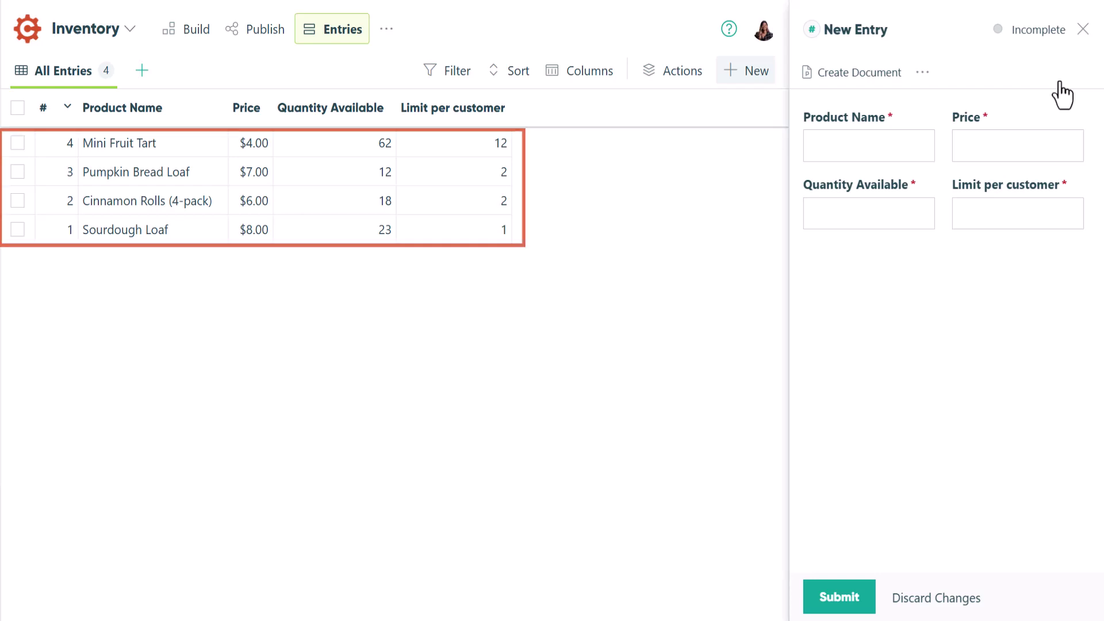
click(836, 142)
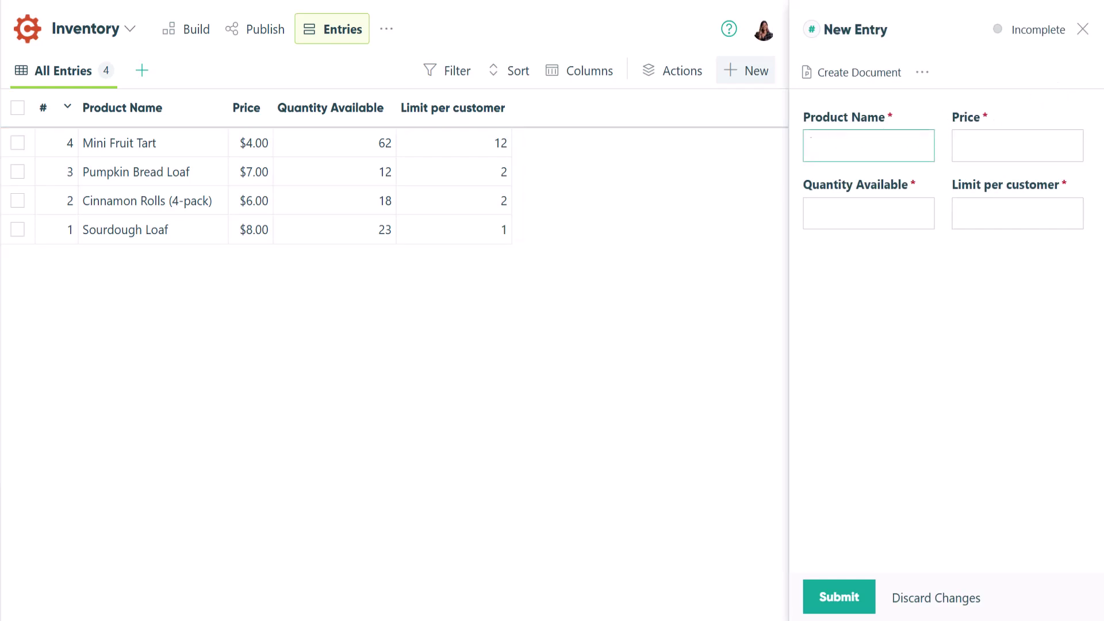
text(Apple pie)
key(Tab)
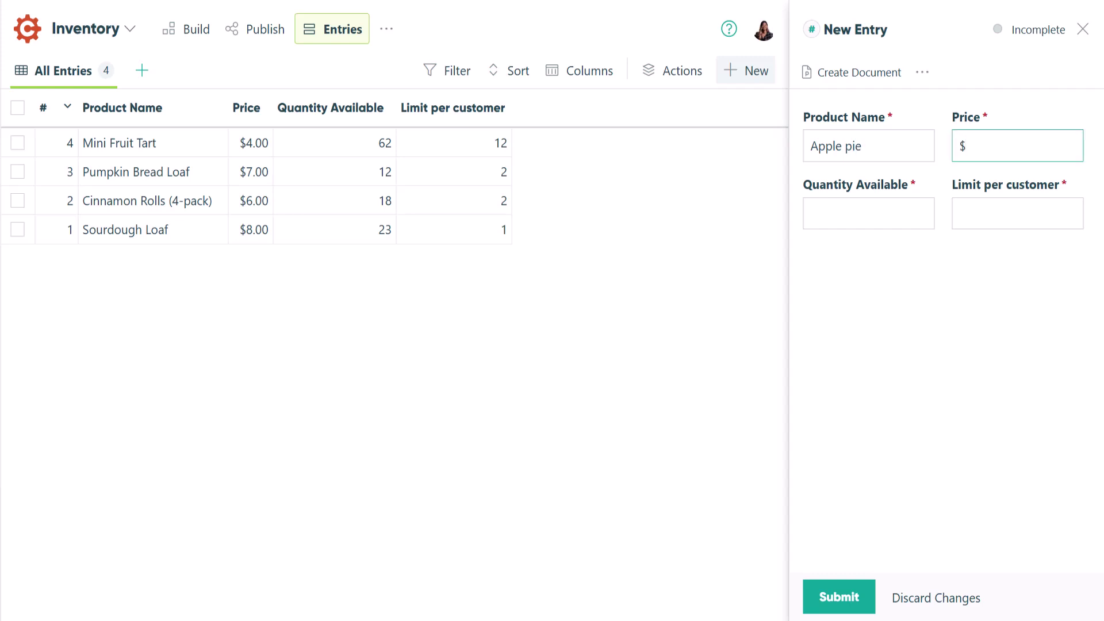
text(10)
key(Tab)
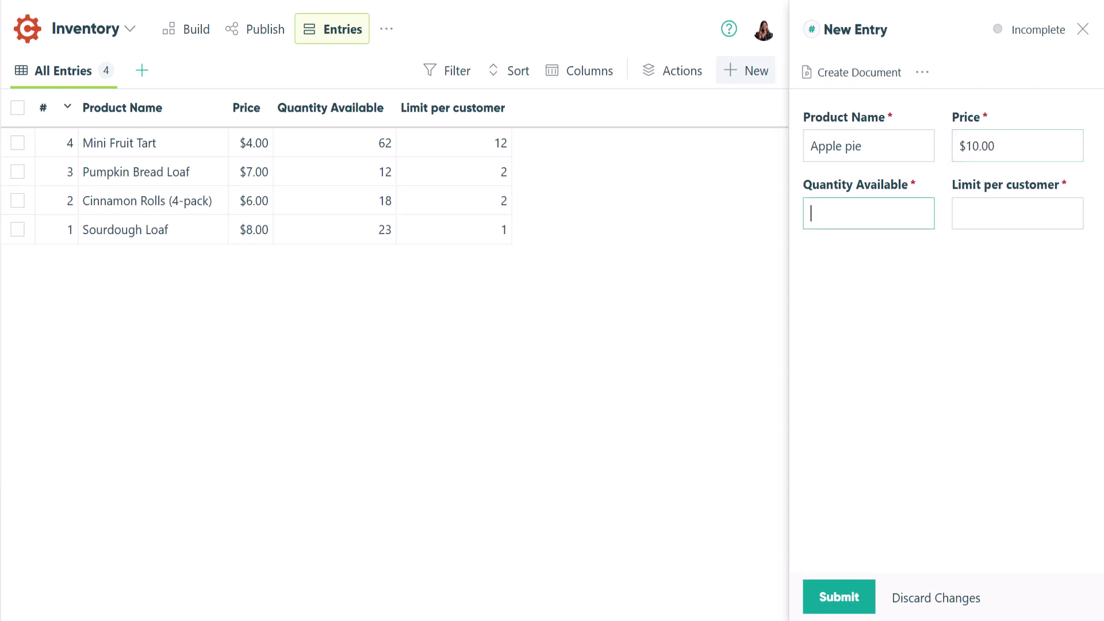
text(10)
key(Tab)
text(10)
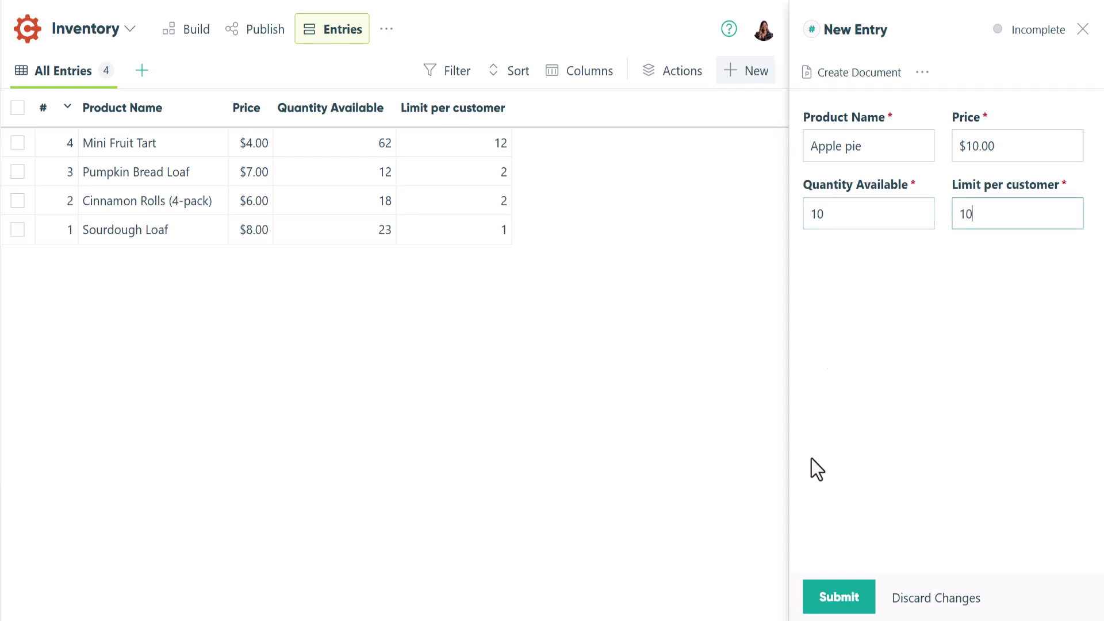
click(815, 599)
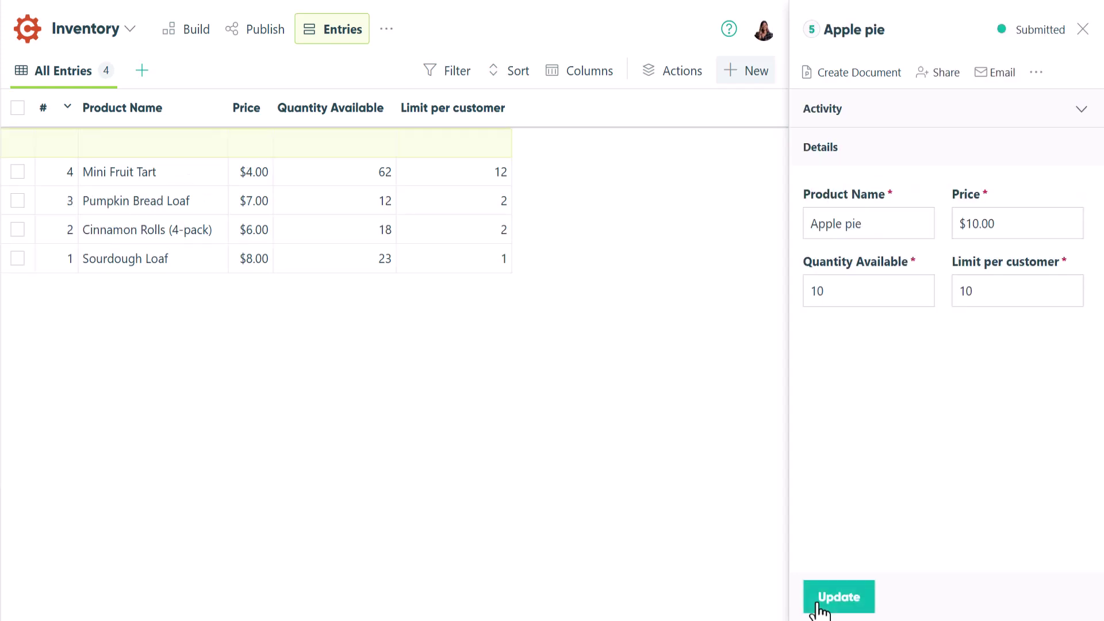
Open the live order form and submit an order for 10 Apple pies totalling $100.00.
click(26, 29)
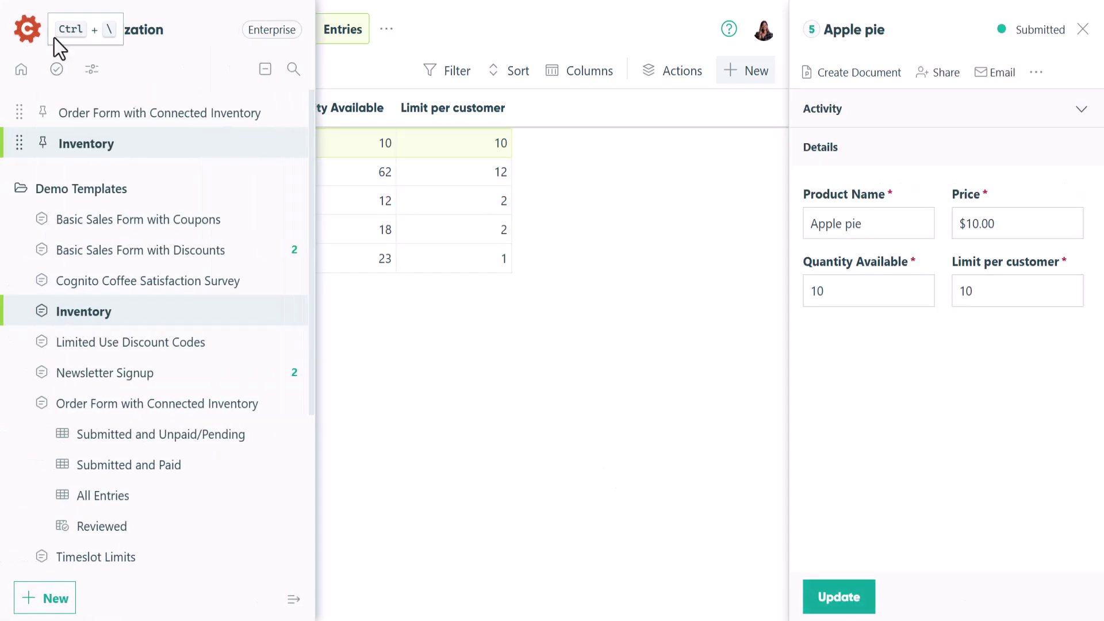
click(291, 111)
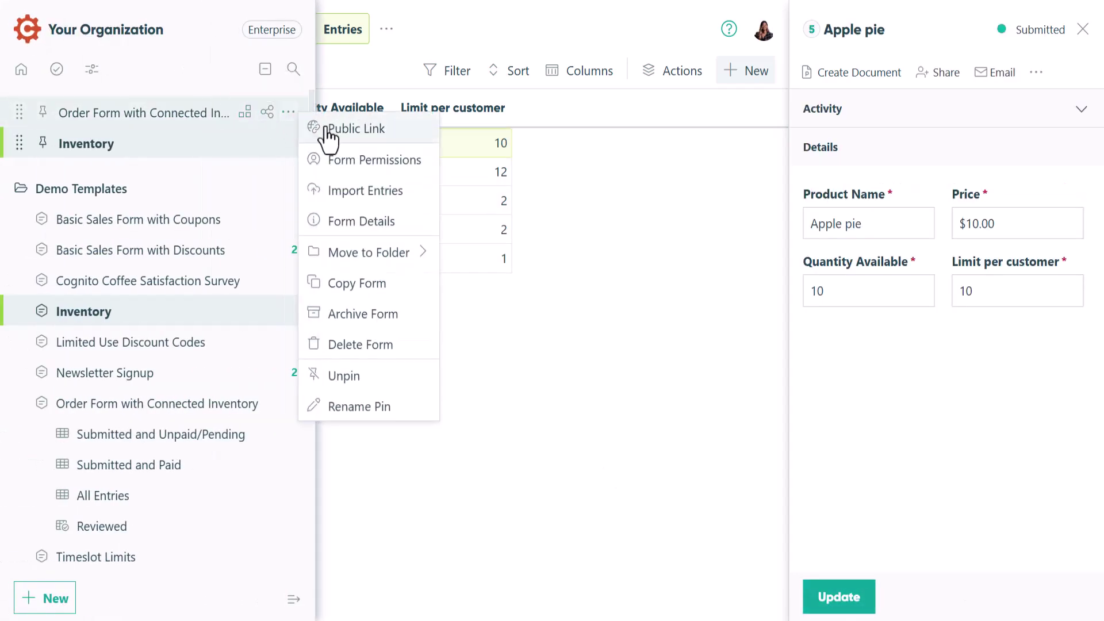
click(328, 126)
scroll(964, 409, down, 3)
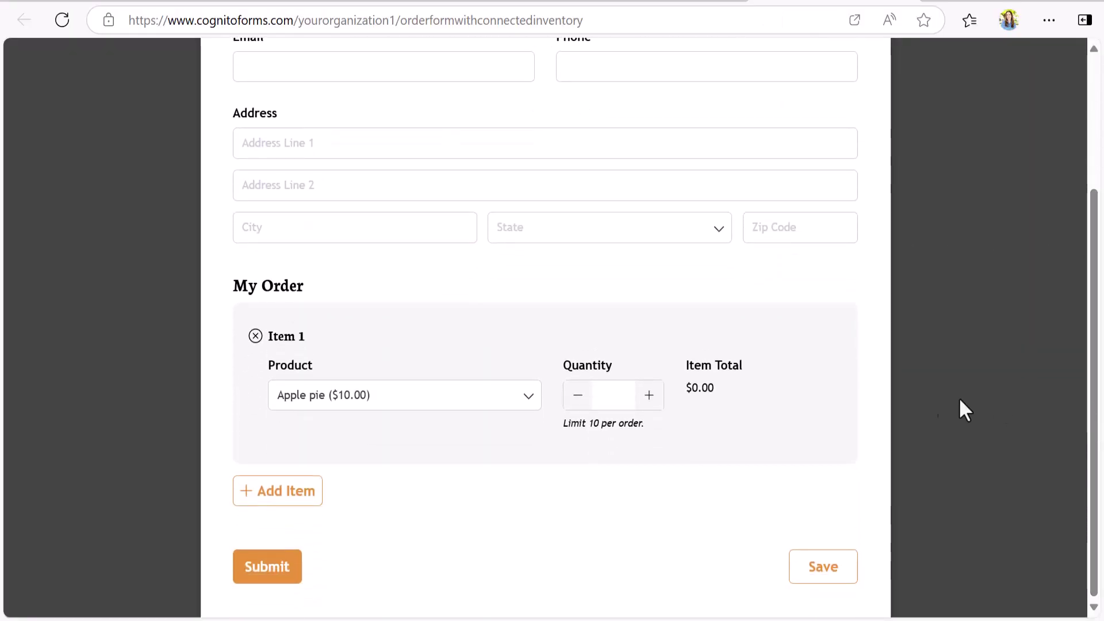
click(528, 395)
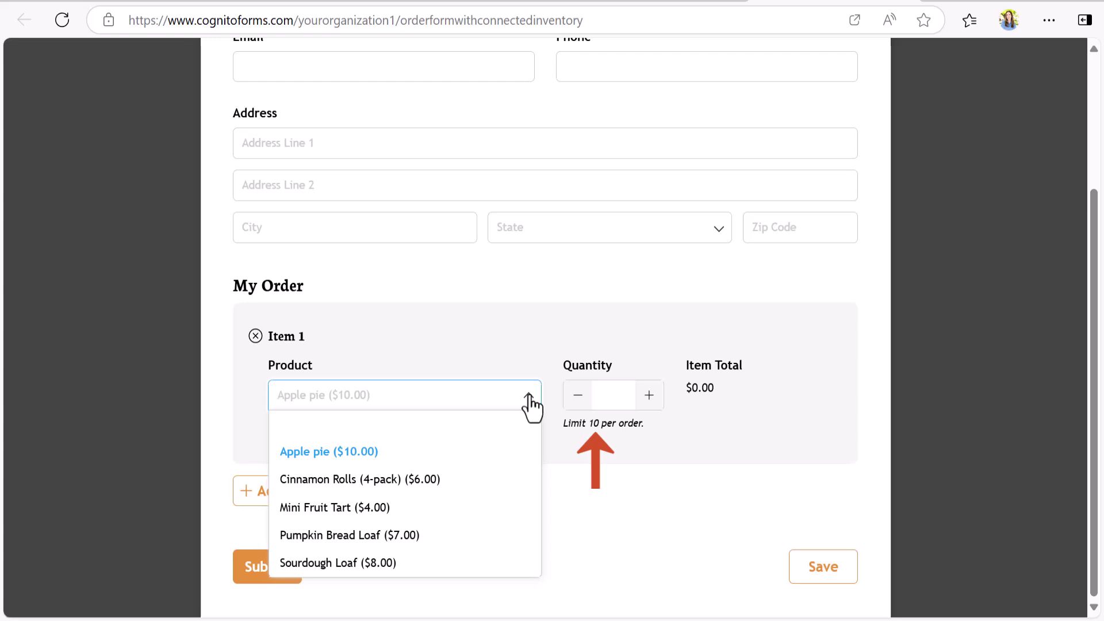
click(528, 395)
click(613, 394)
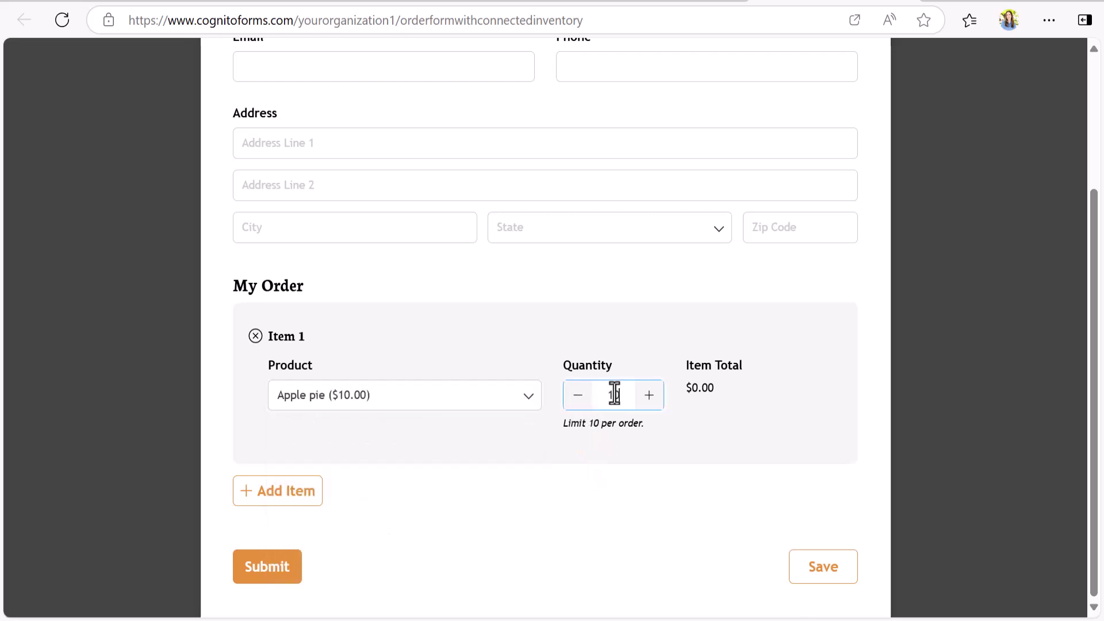
click(663, 431)
scroll(666, 437, down, 3)
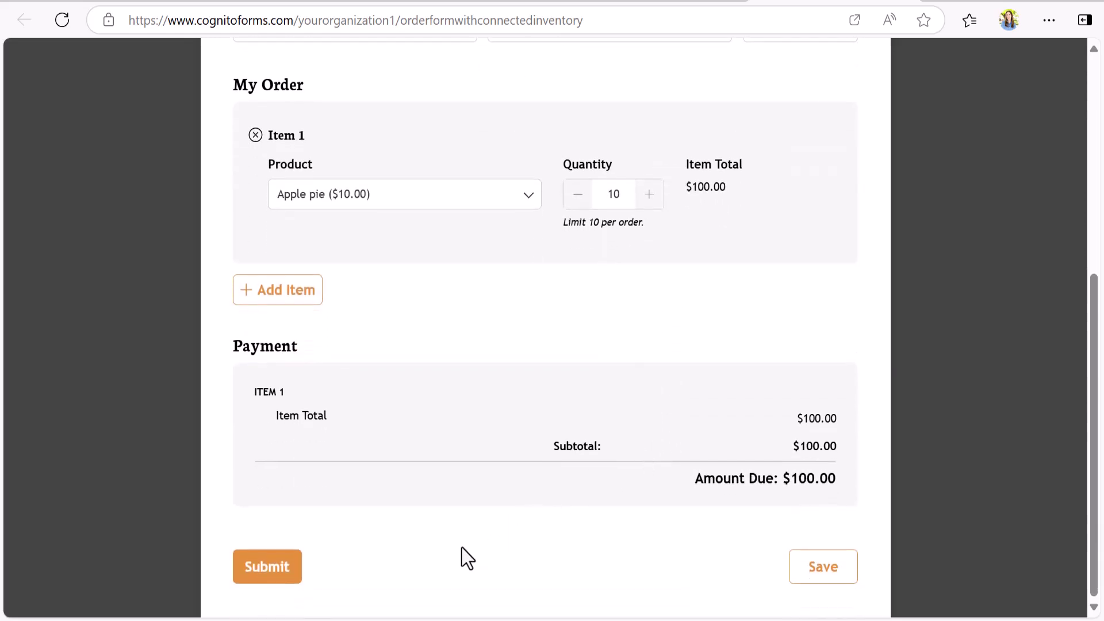
click(268, 578)
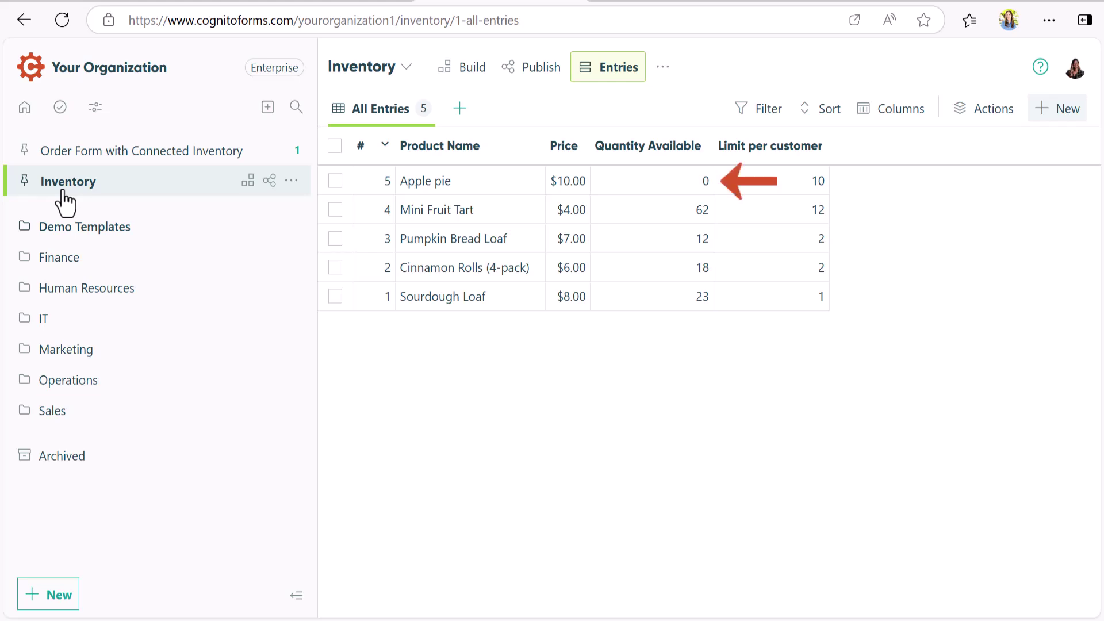
Reload the order form and confirm Apple pie no longer appears in the Product list.
right_click(556, 264)
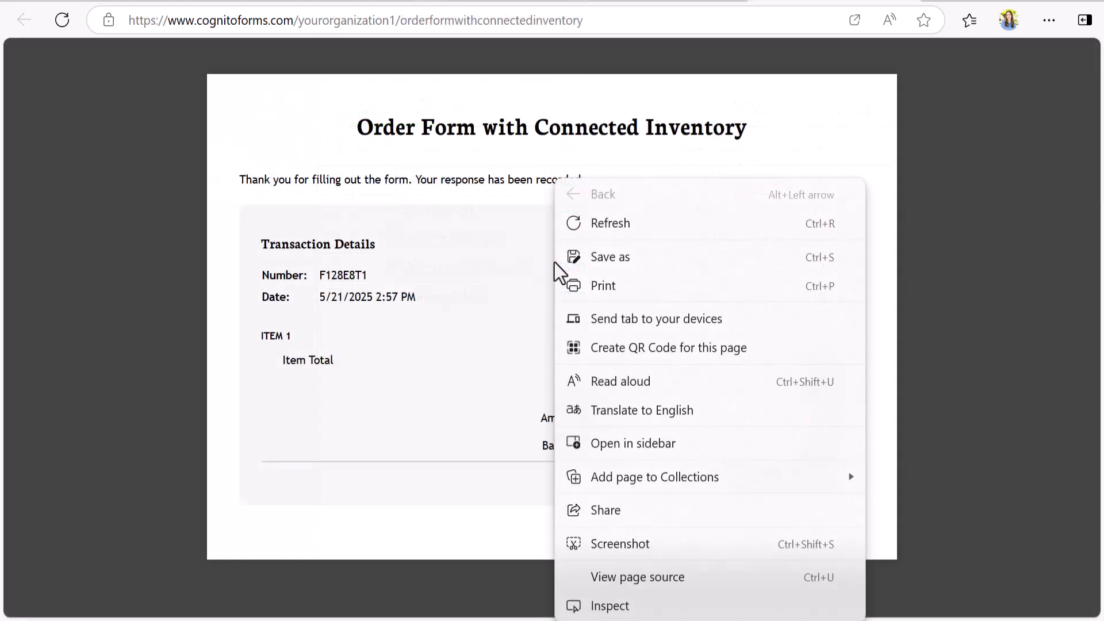
click(602, 226)
scroll(602, 225, down, 3)
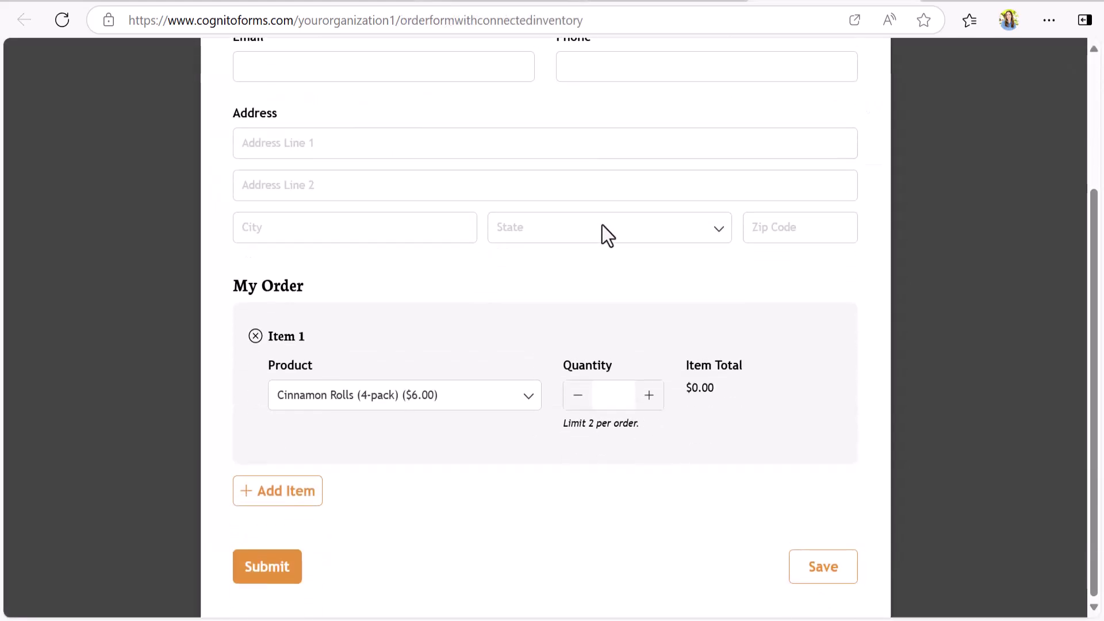
click(528, 397)
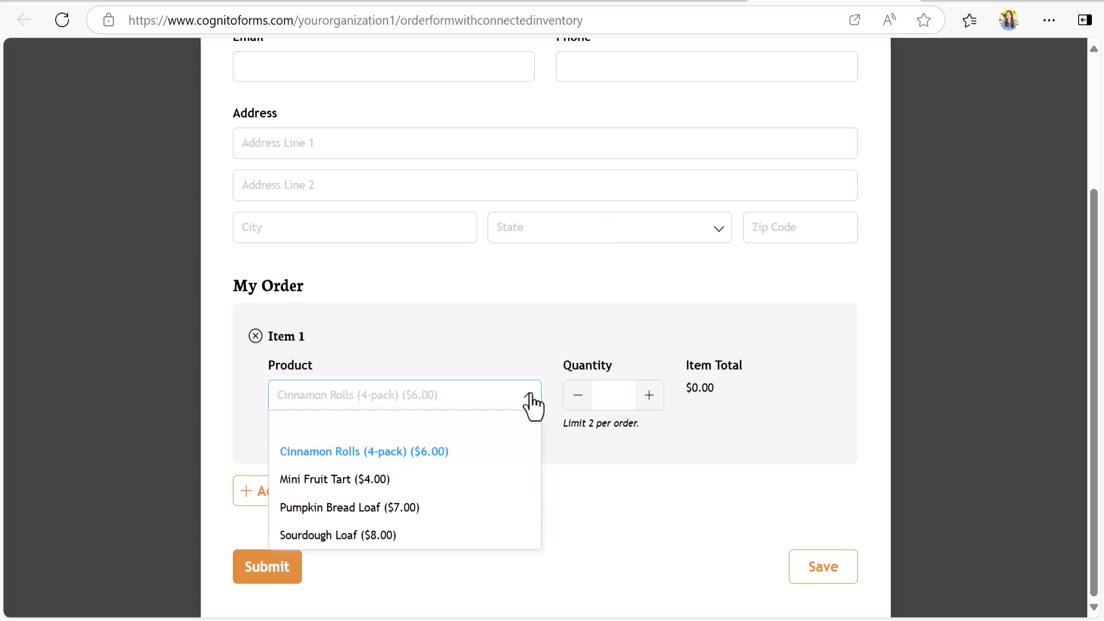
Delete the $100.00 Apple pie test order entry, then switch to the Inventory form's entries.
click(529, 396)
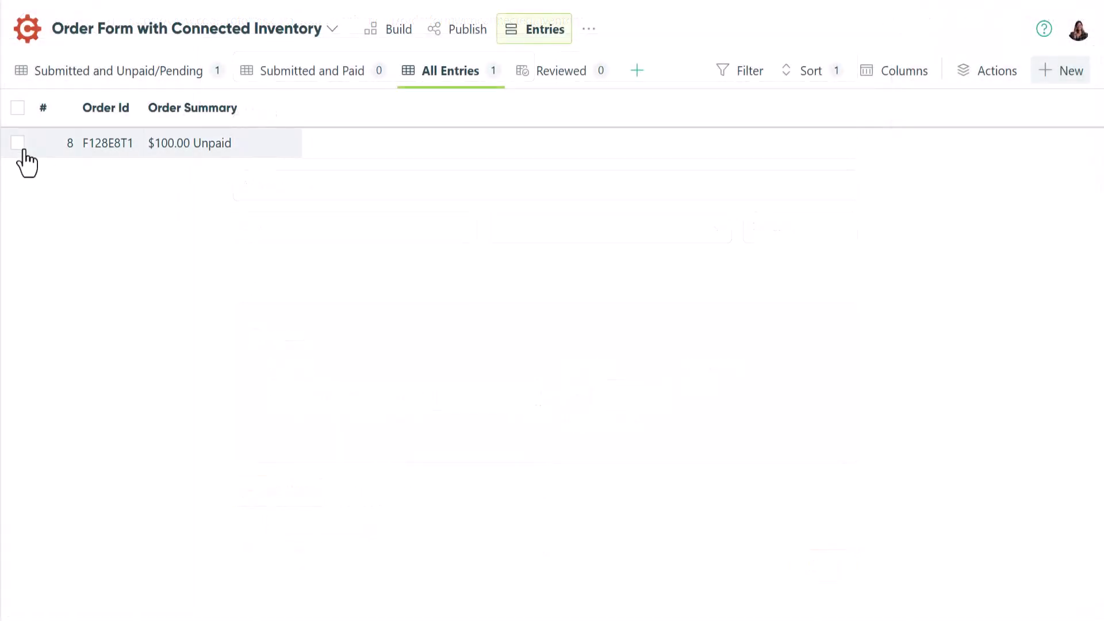
click(18, 143)
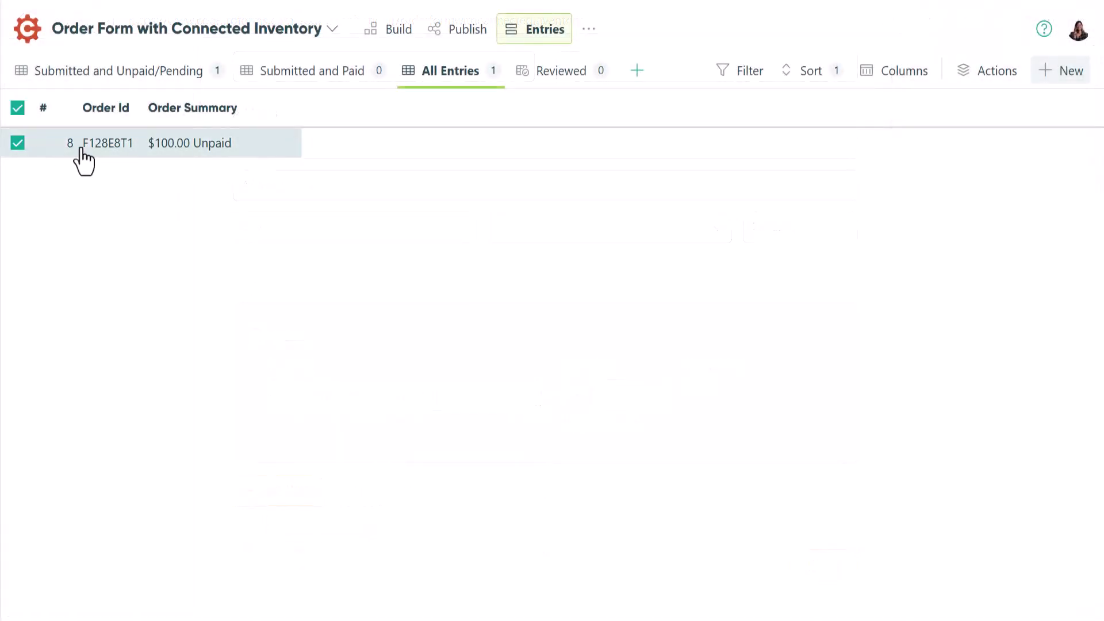
click(960, 78)
click(974, 224)
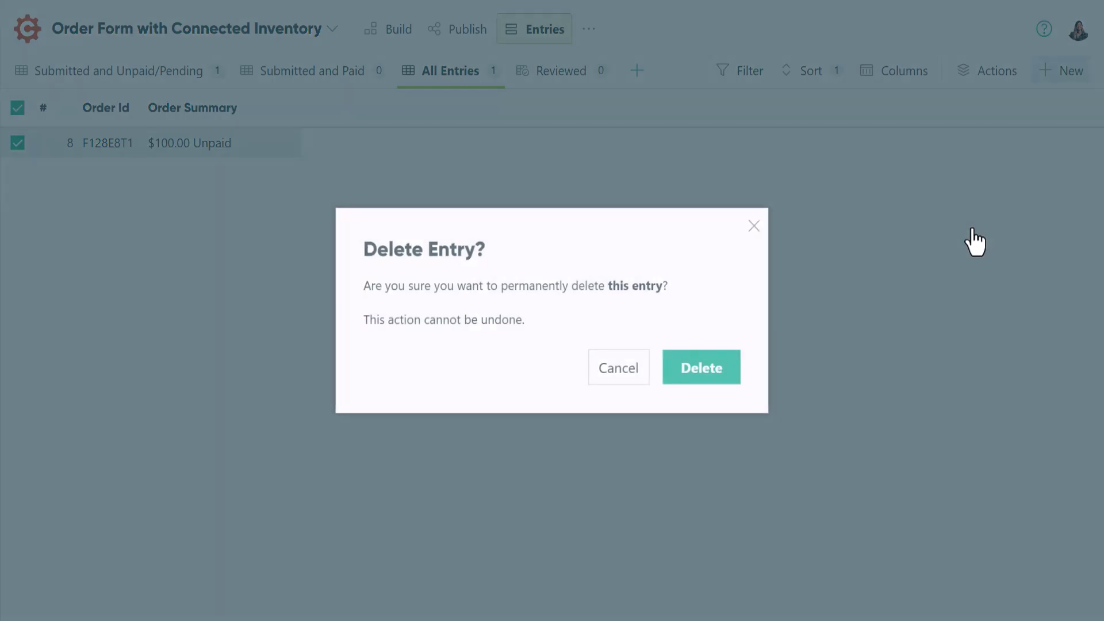
click(697, 371)
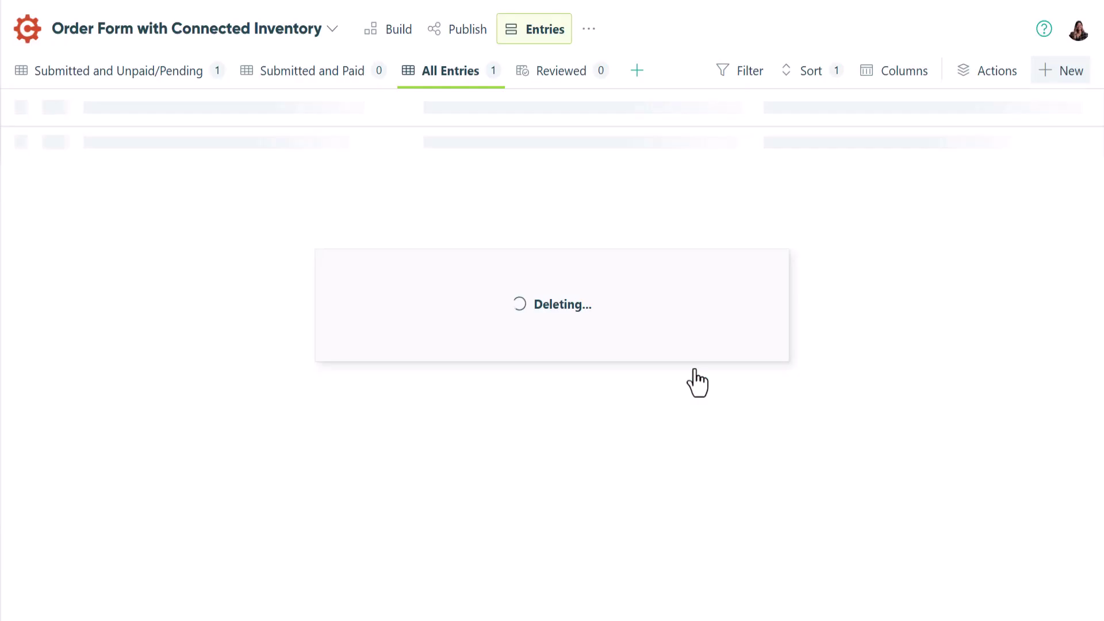
click(333, 30)
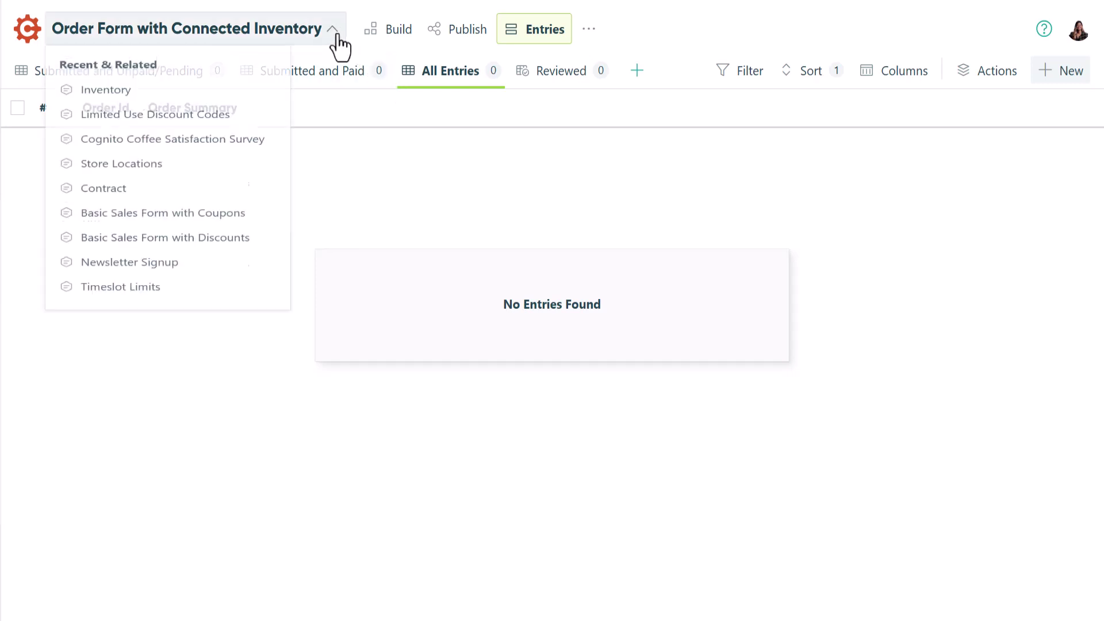
click(290, 99)
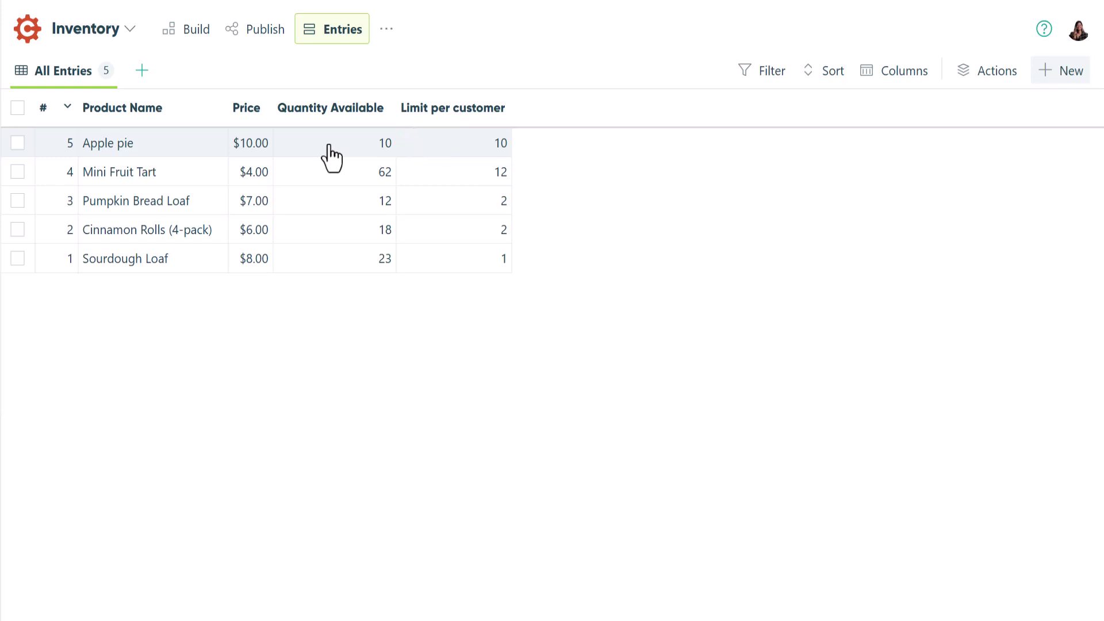
Open the Apple pie inventory entry and inspect its first Update Quantity activity record.
click(331, 158)
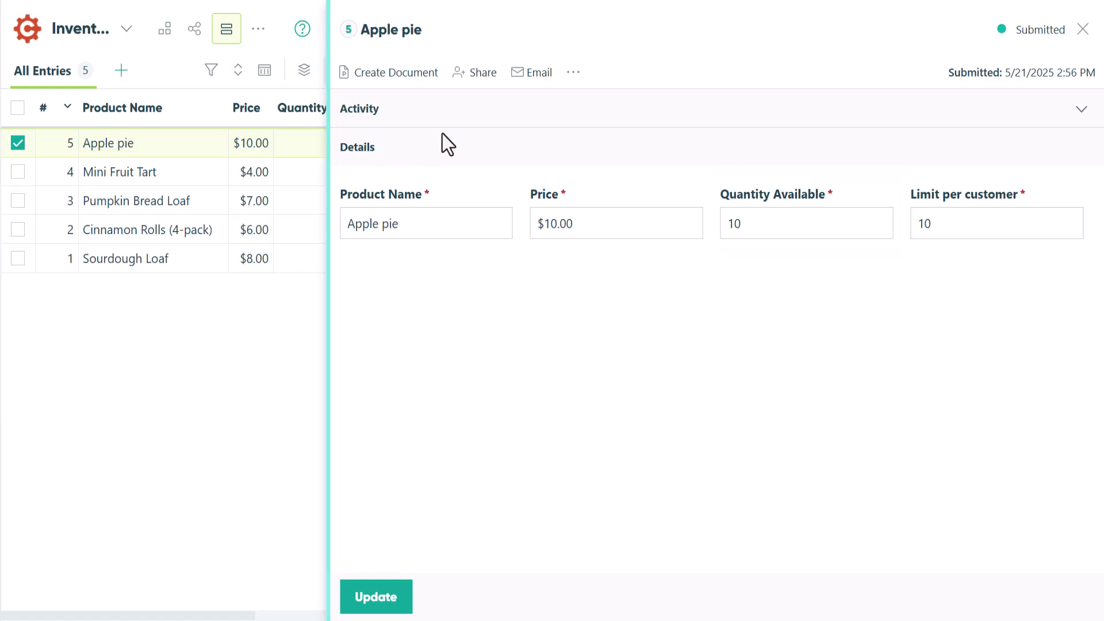
click(1077, 113)
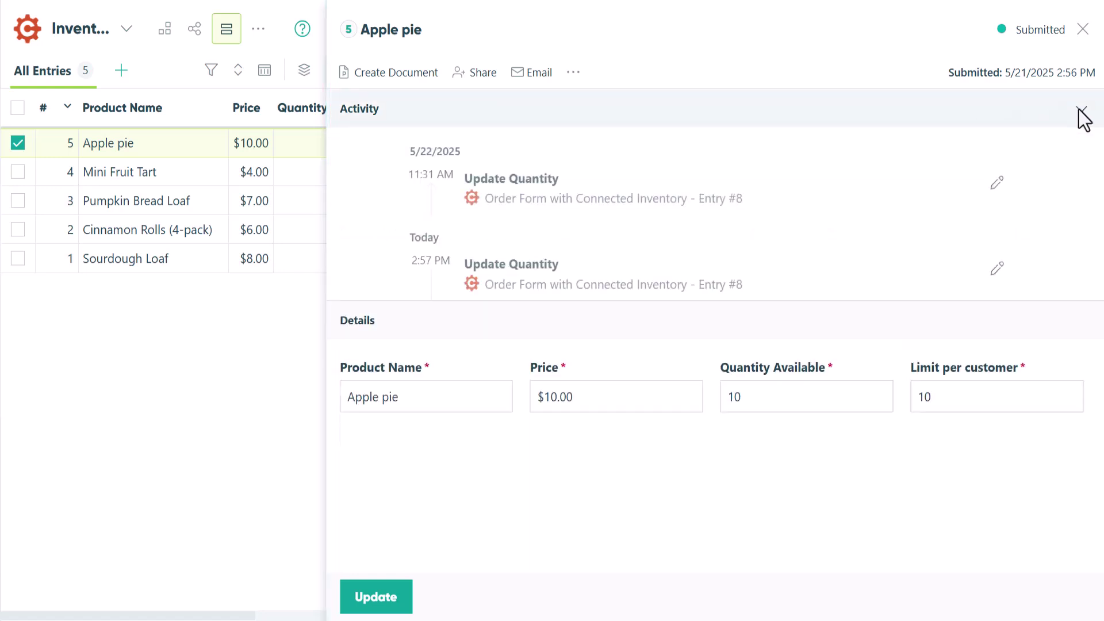
click(996, 183)
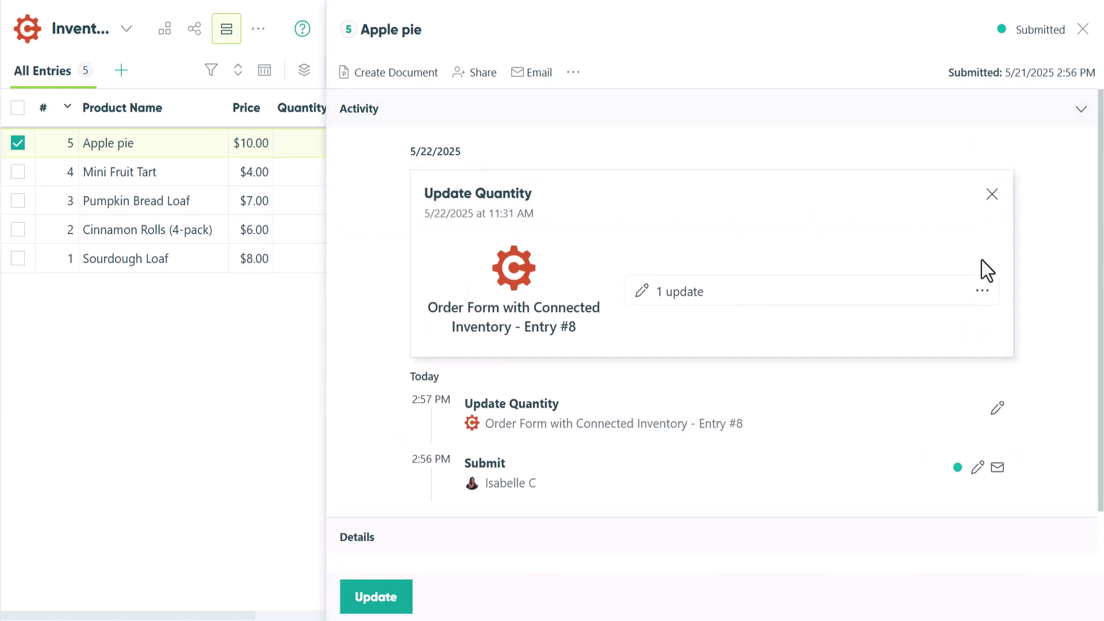
click(980, 300)
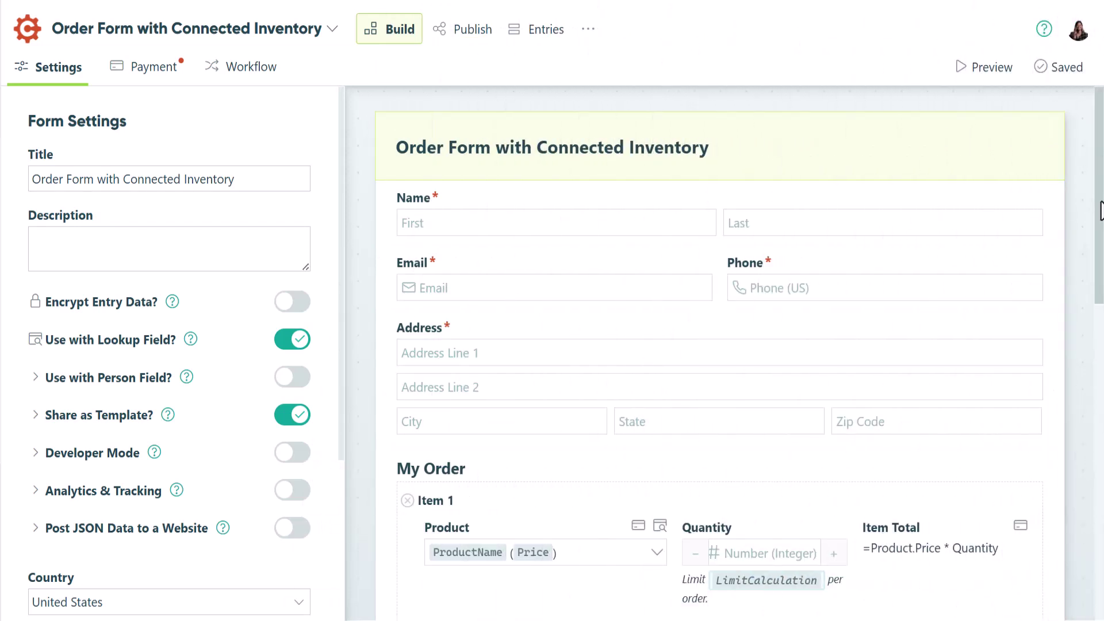
Select the Product lookup field and view its Limit Quantity options based on QuantityAvailable.
drag(1100, 210, 1091, 363)
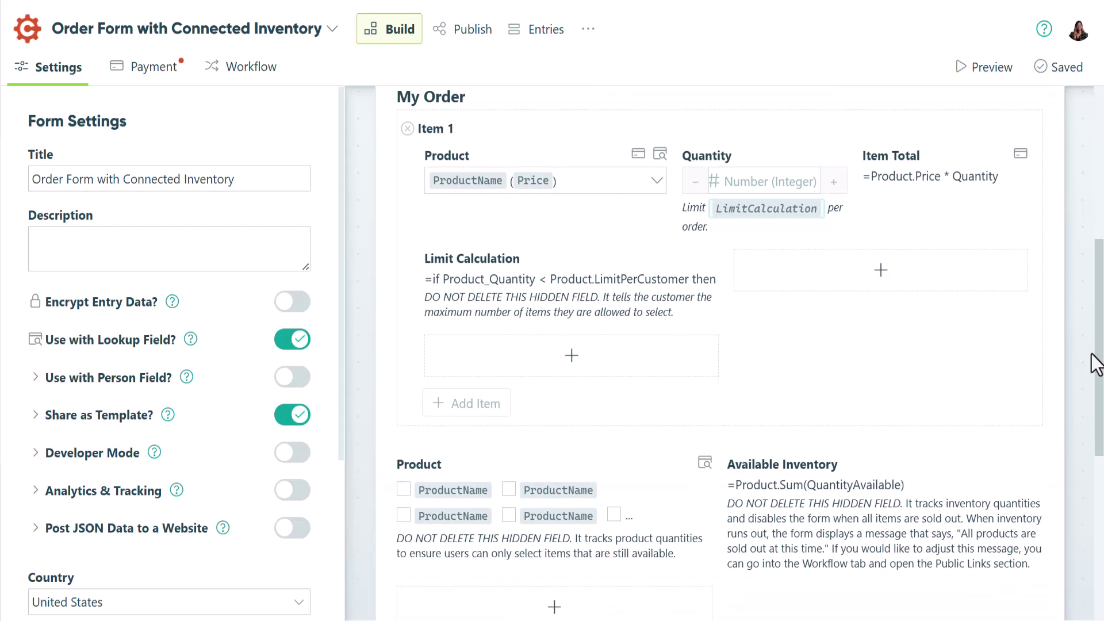
click(612, 191)
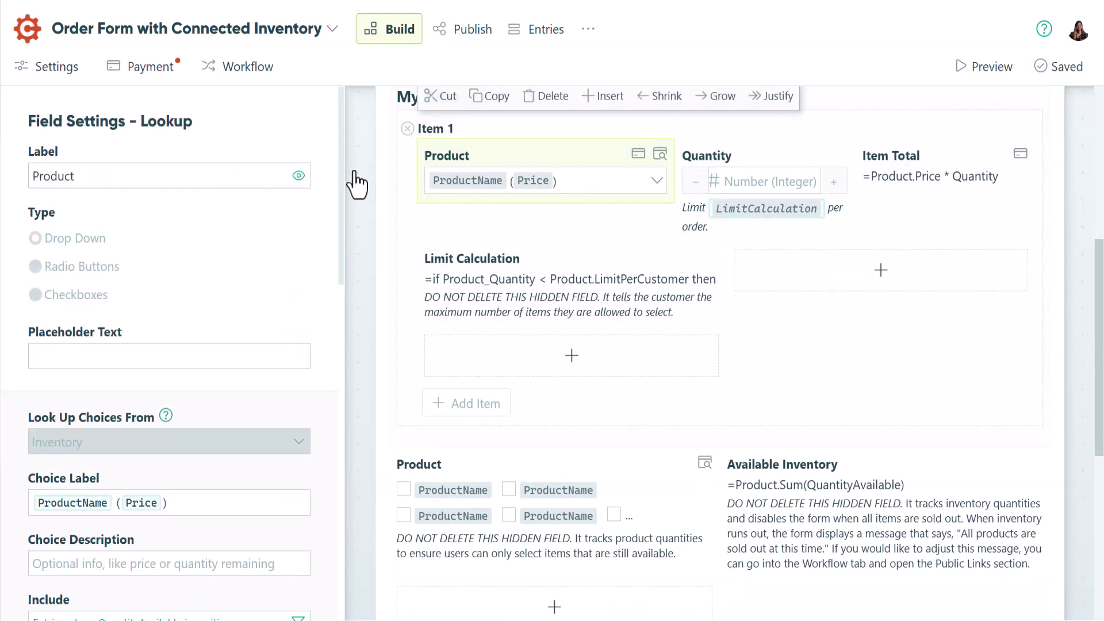
drag(339, 178, 316, 407)
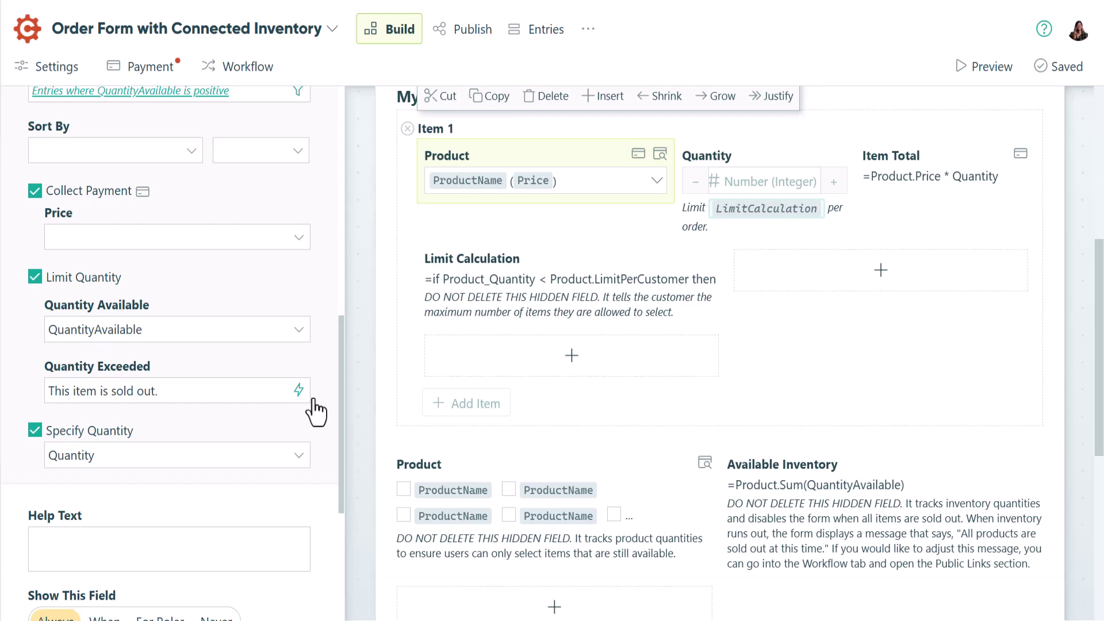
Inspect the Limit Calculation, Quantity and Available Inventory field settings, then bring up Workflow settings.
click(510, 317)
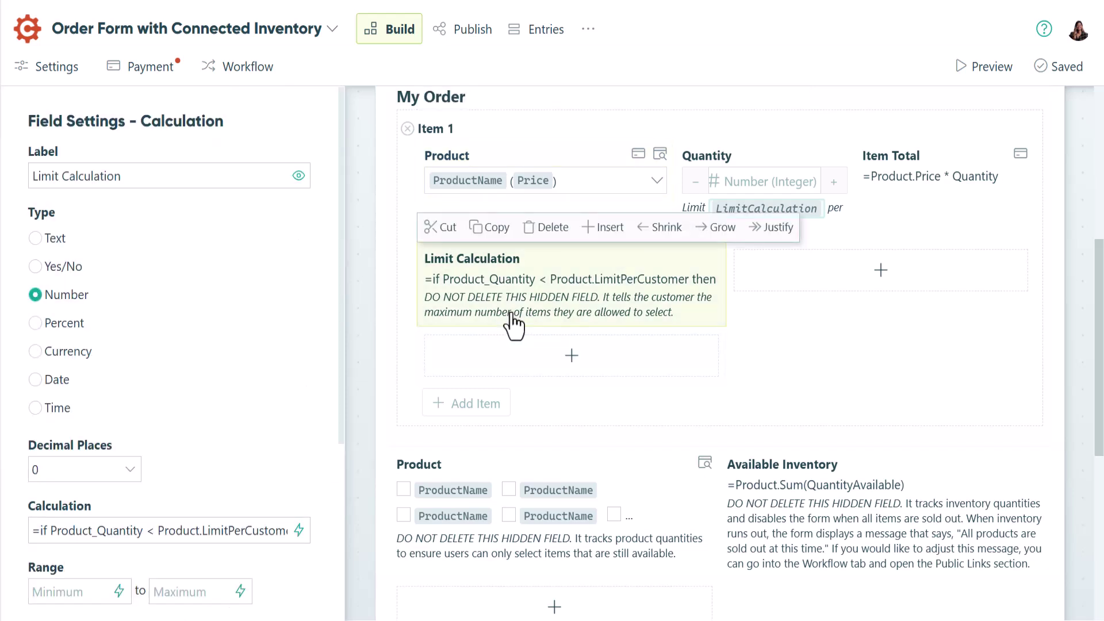
click(706, 156)
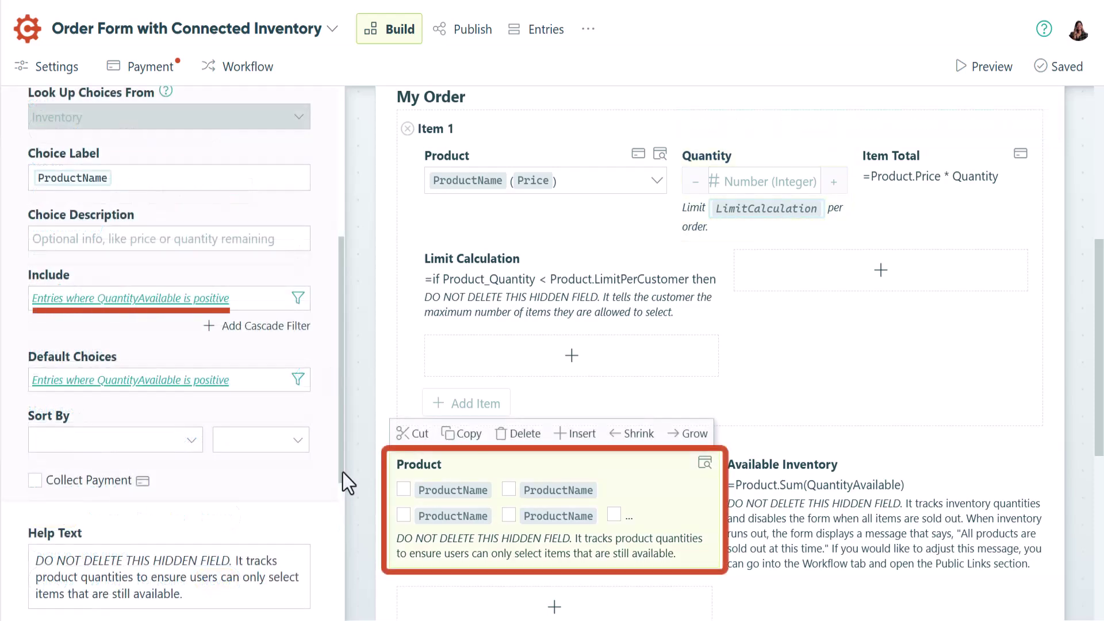
click(771, 504)
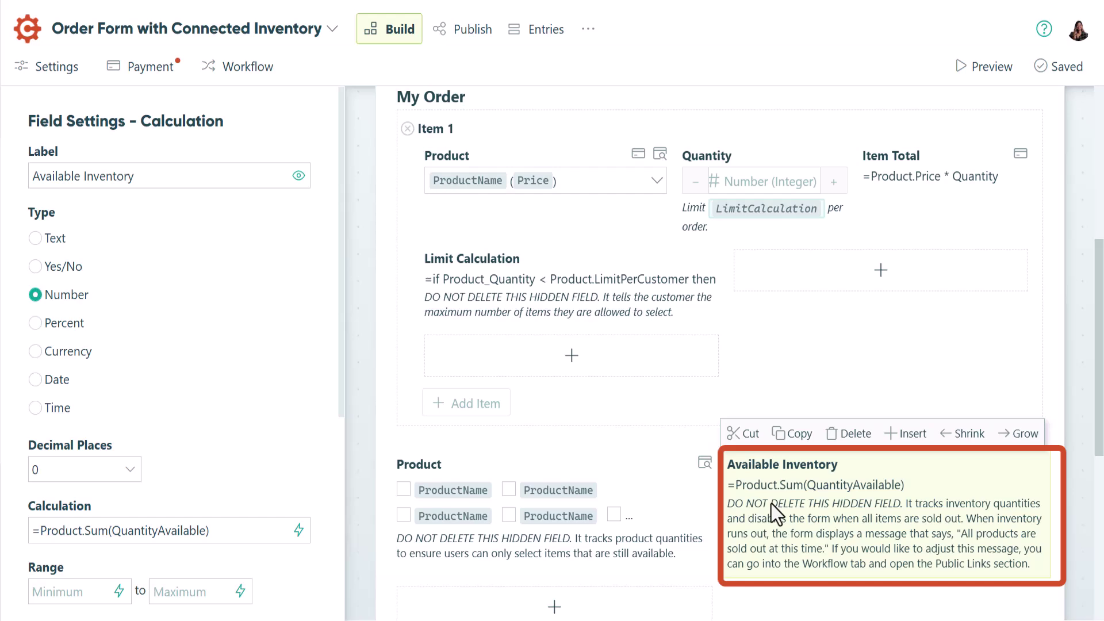
click(259, 72)
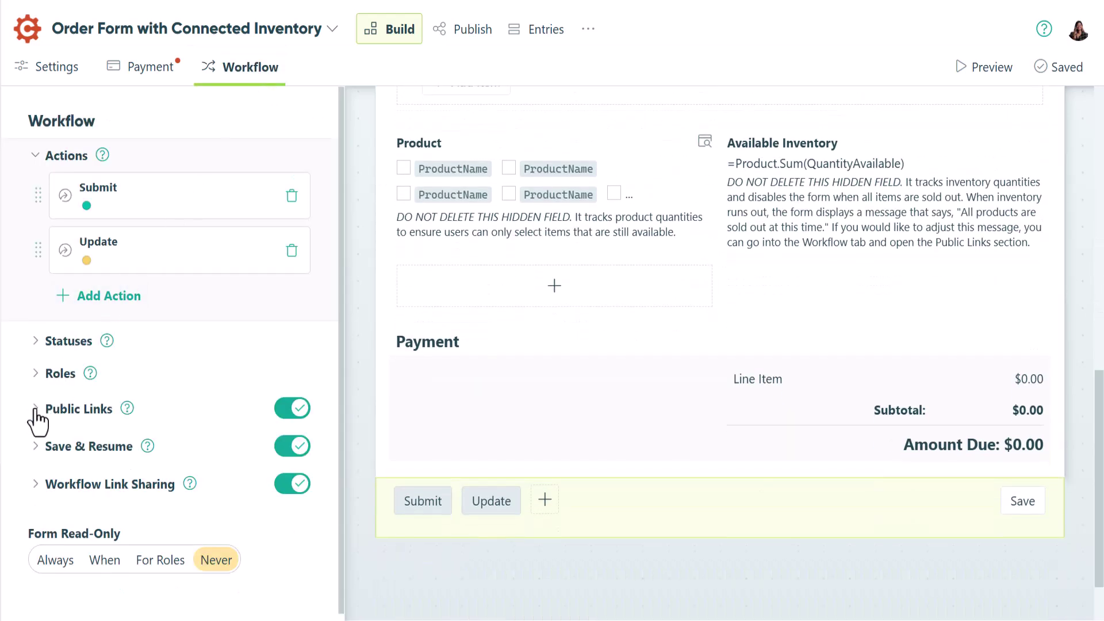
Expand Public Links to see links allowed only while AvailableInventory is positive.
click(35, 410)
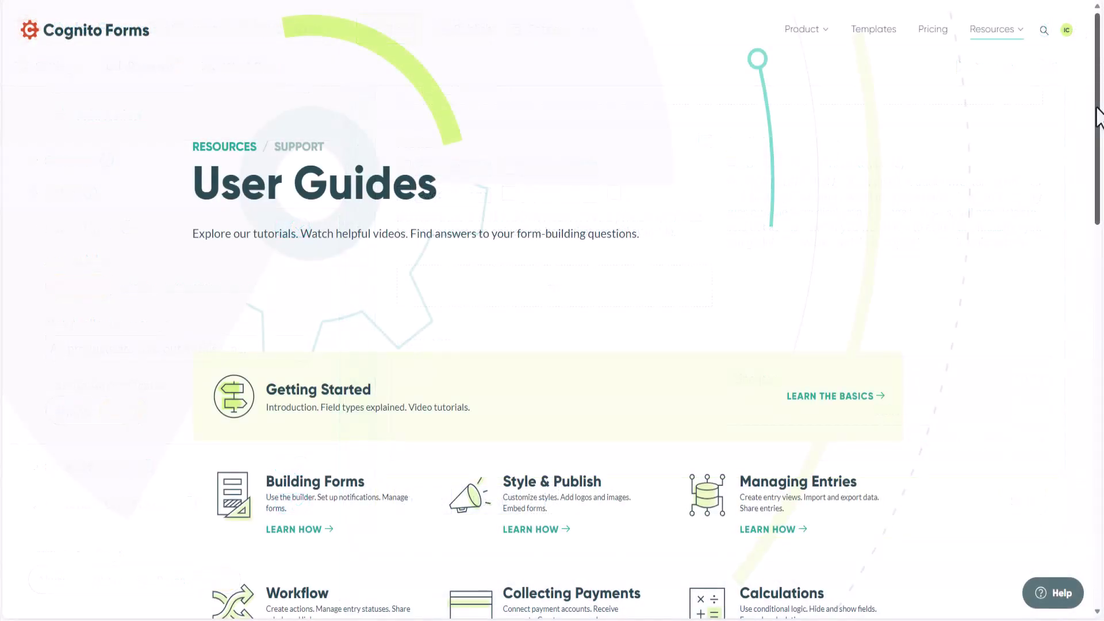
Go from the bottom of User Guides to the Contact Us support request page.
drag(1096, 108, 1097, 435)
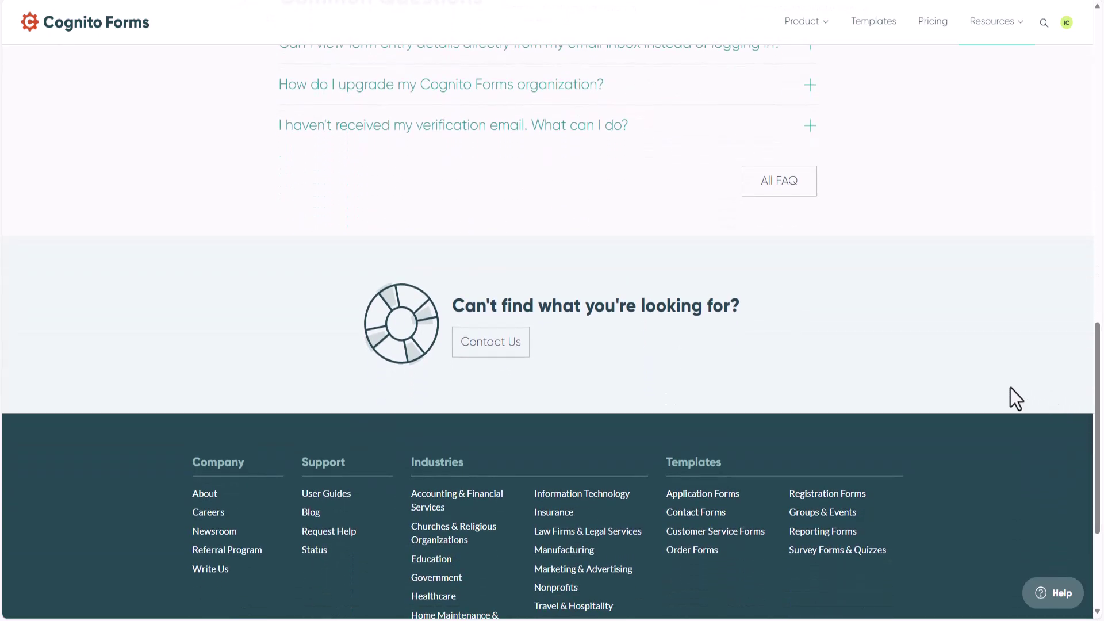
click(498, 344)
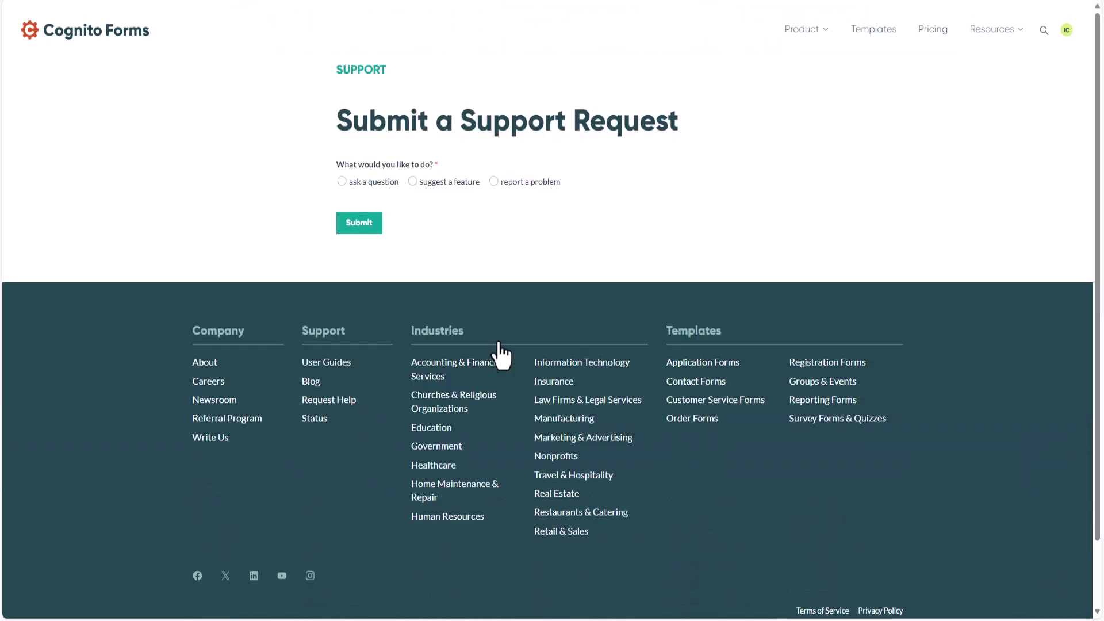